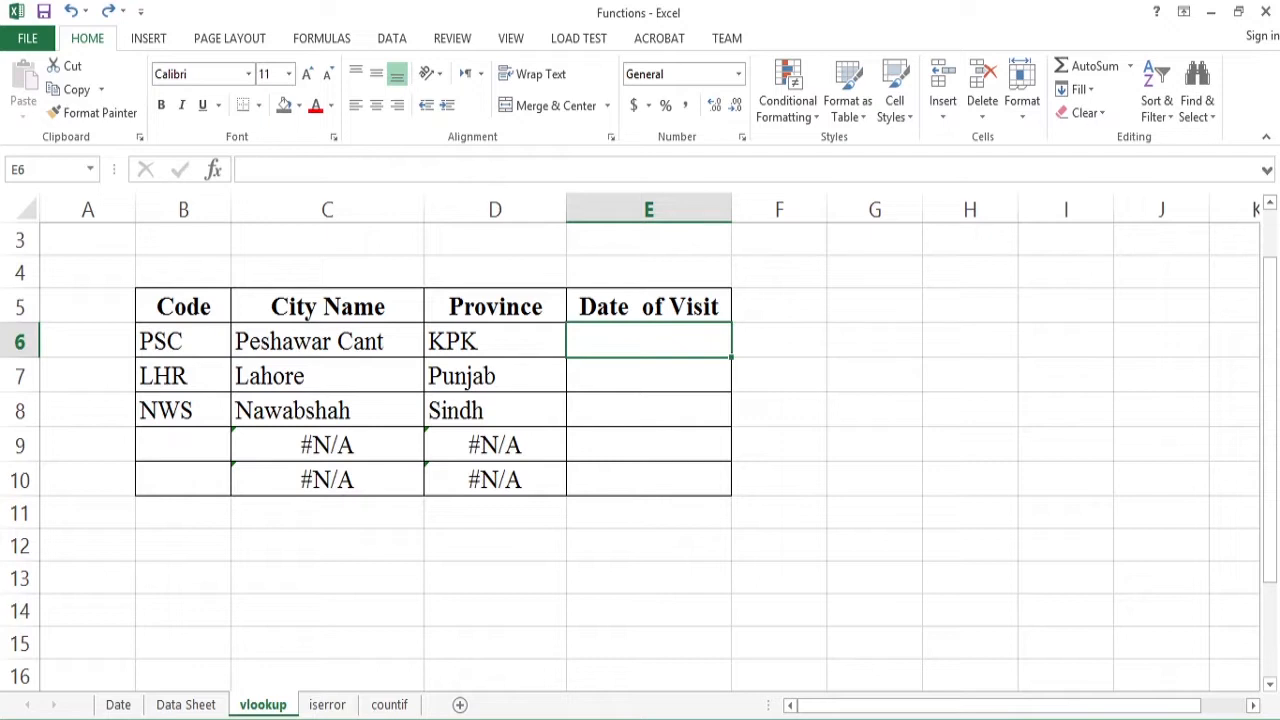
- Clear the PSC, LHR and NWS entries from the Code column, cells B6 to B8
drag(183, 306, 495, 479)
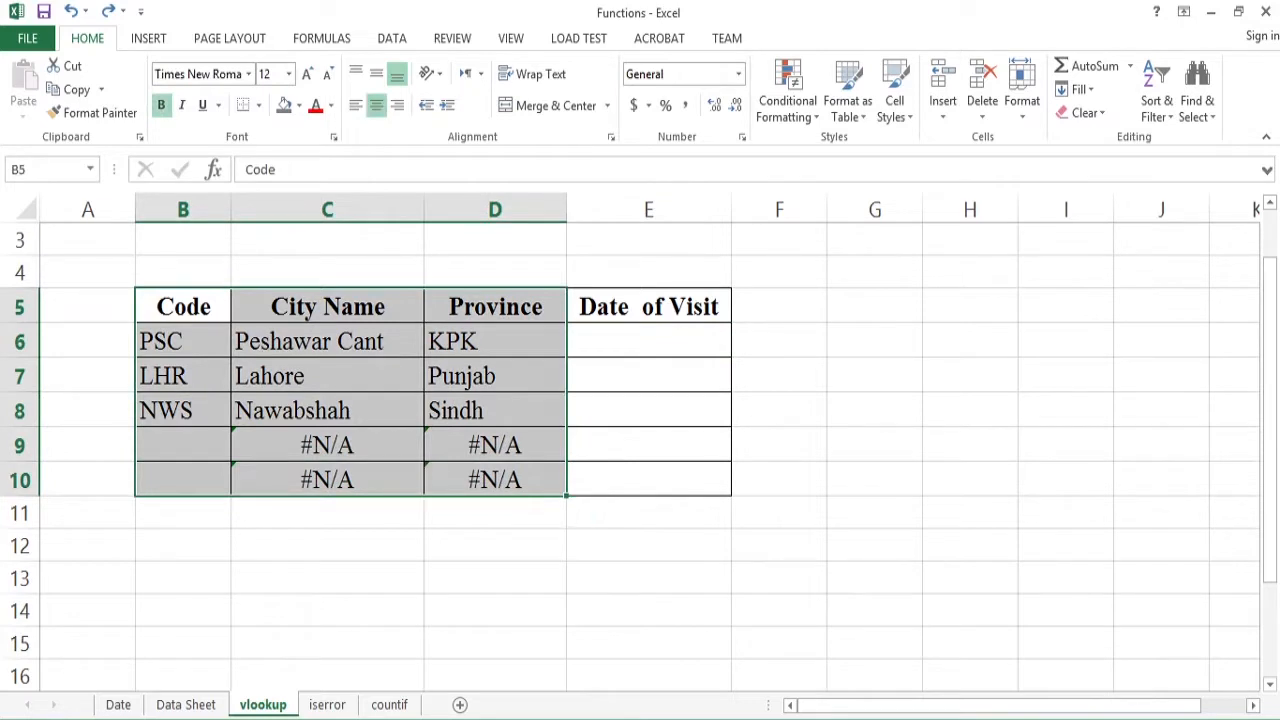
click(183, 341)
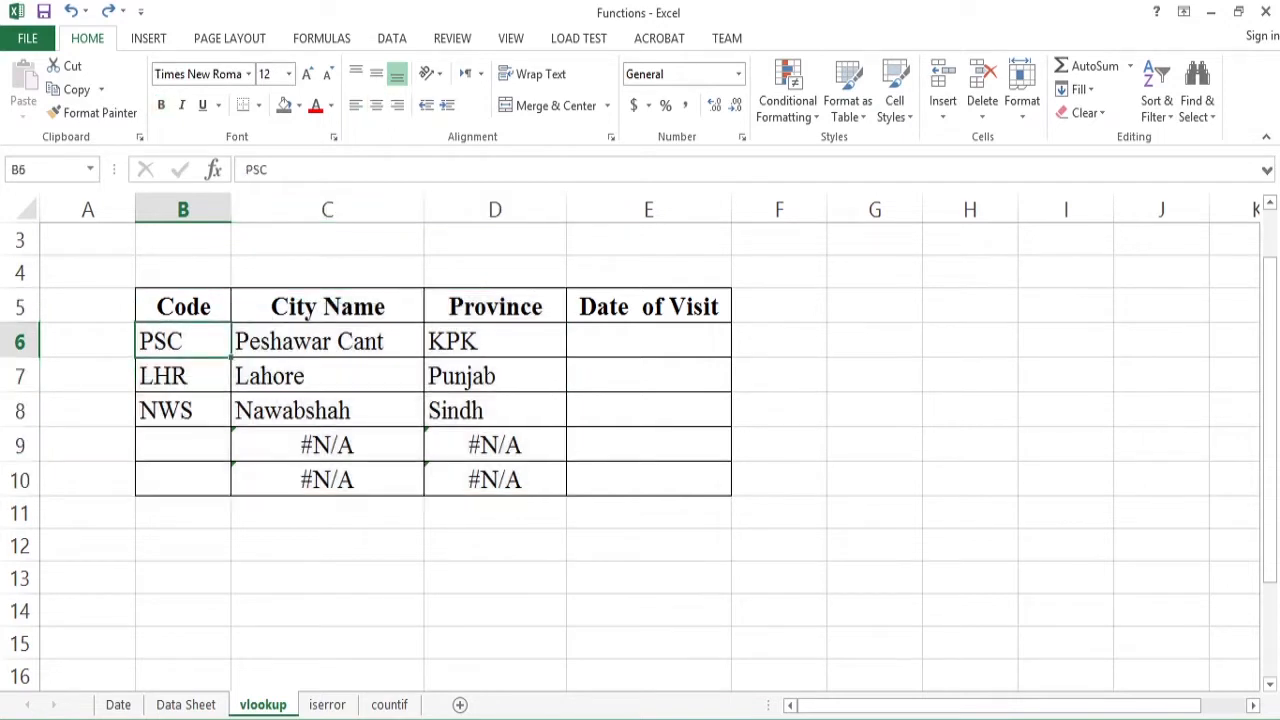
key(Delete)
key(Down)
key(Delete)
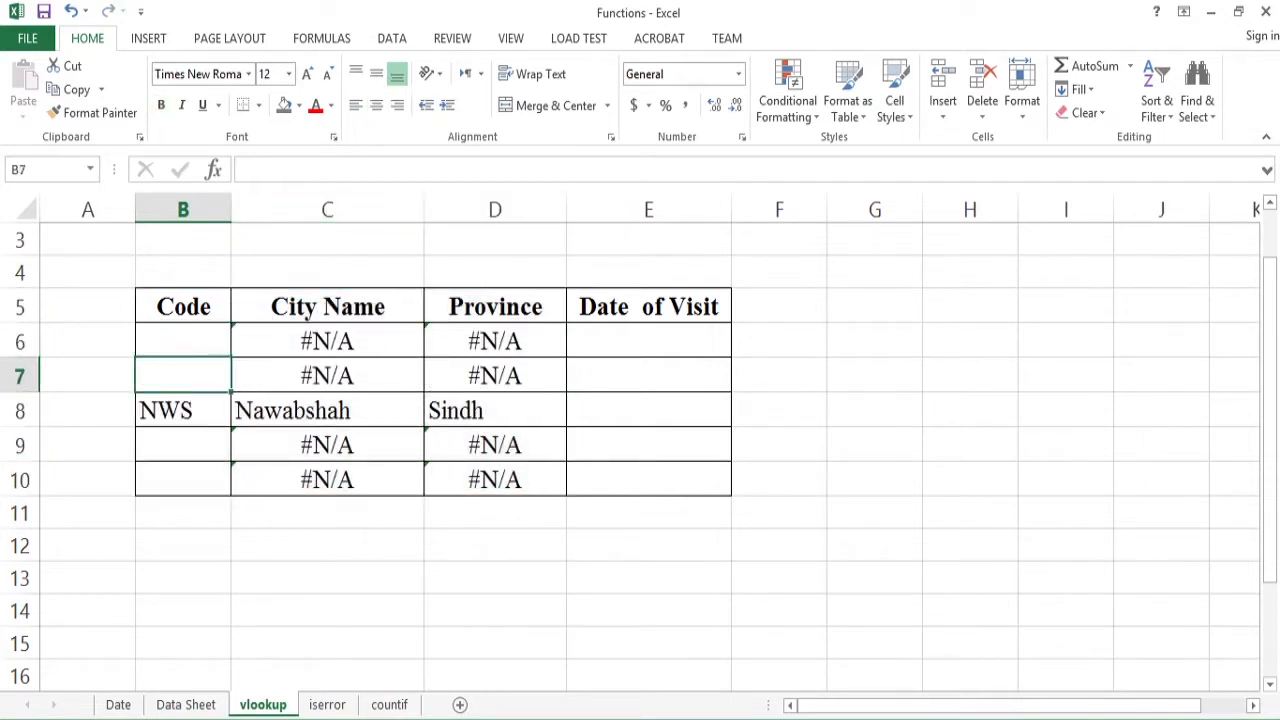
key(Down)
key(Delete)
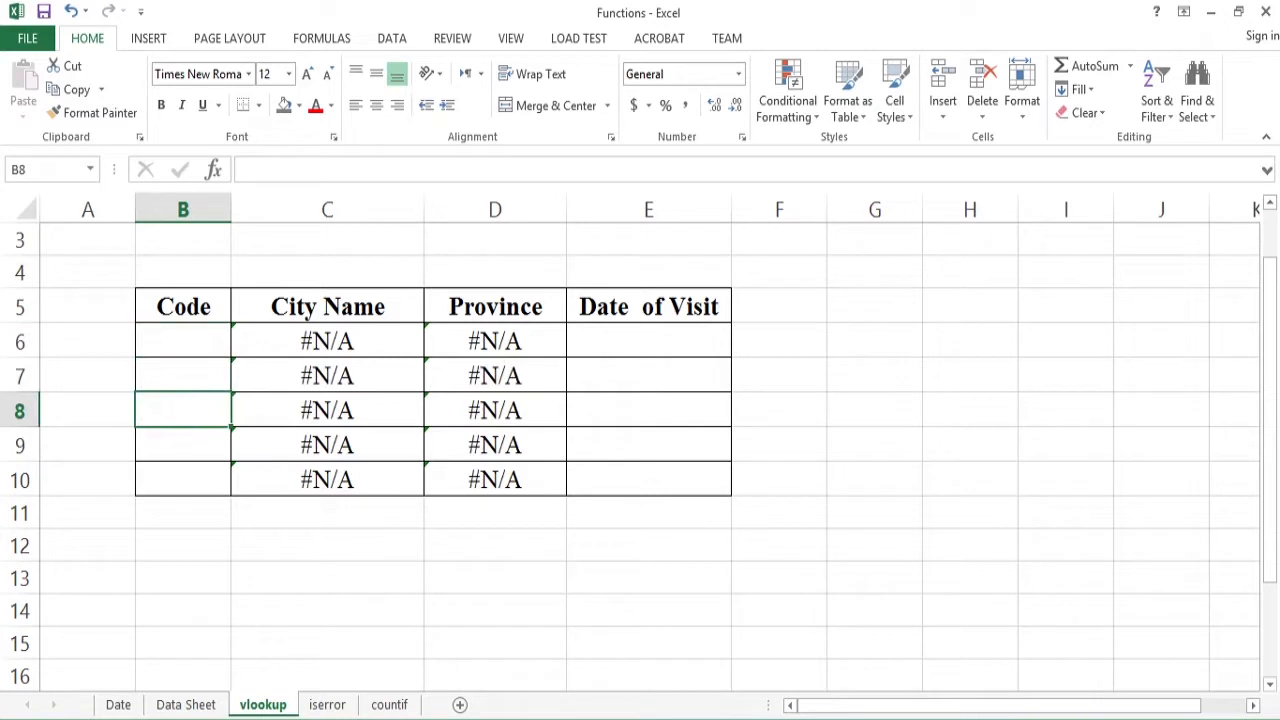
- Review the City Name and Province lookup cells in row 6 and the source table on the Data Sheet
key(Up)
key(Up)
key(Right)
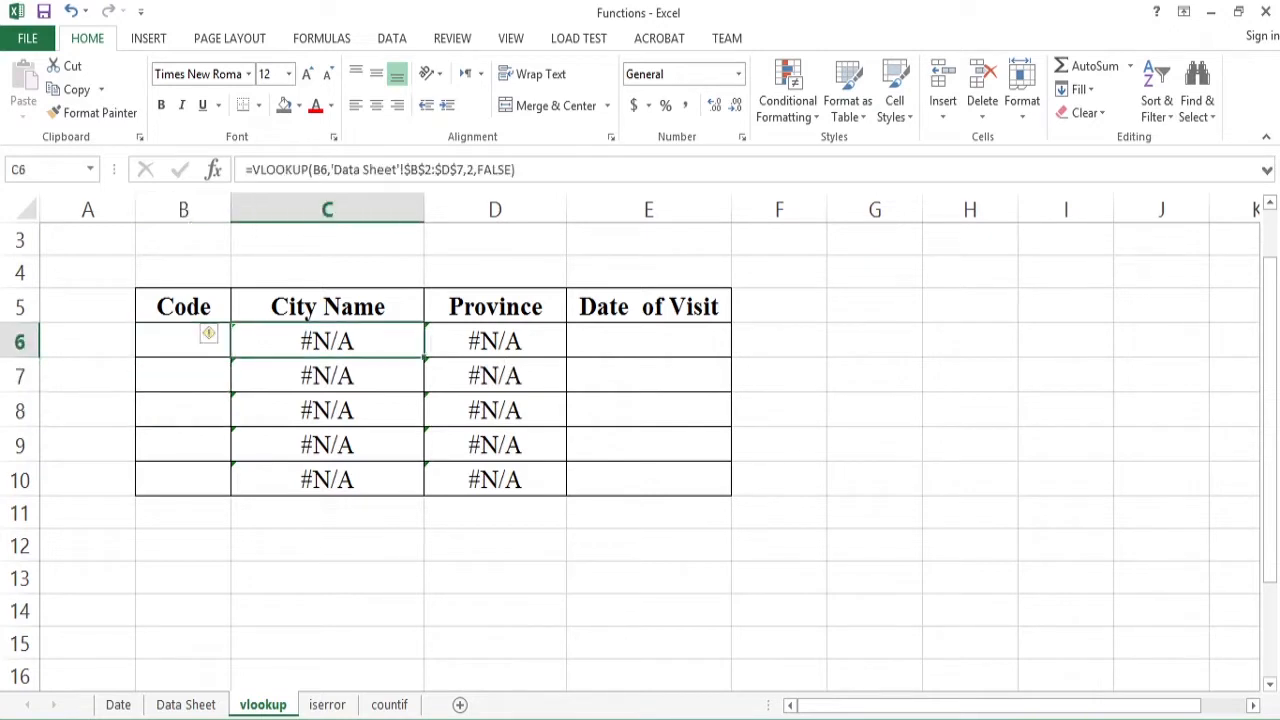
key(Right)
key(Left)
key(Left)
key(Left)
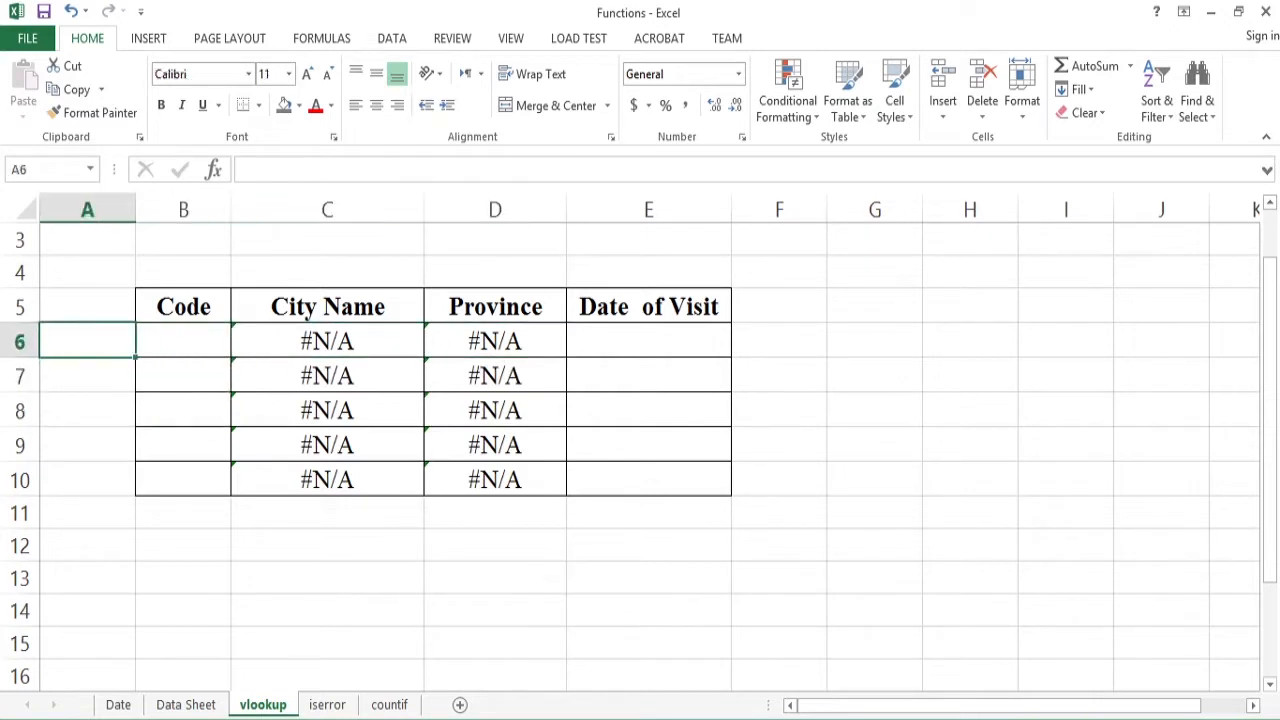
key(Right)
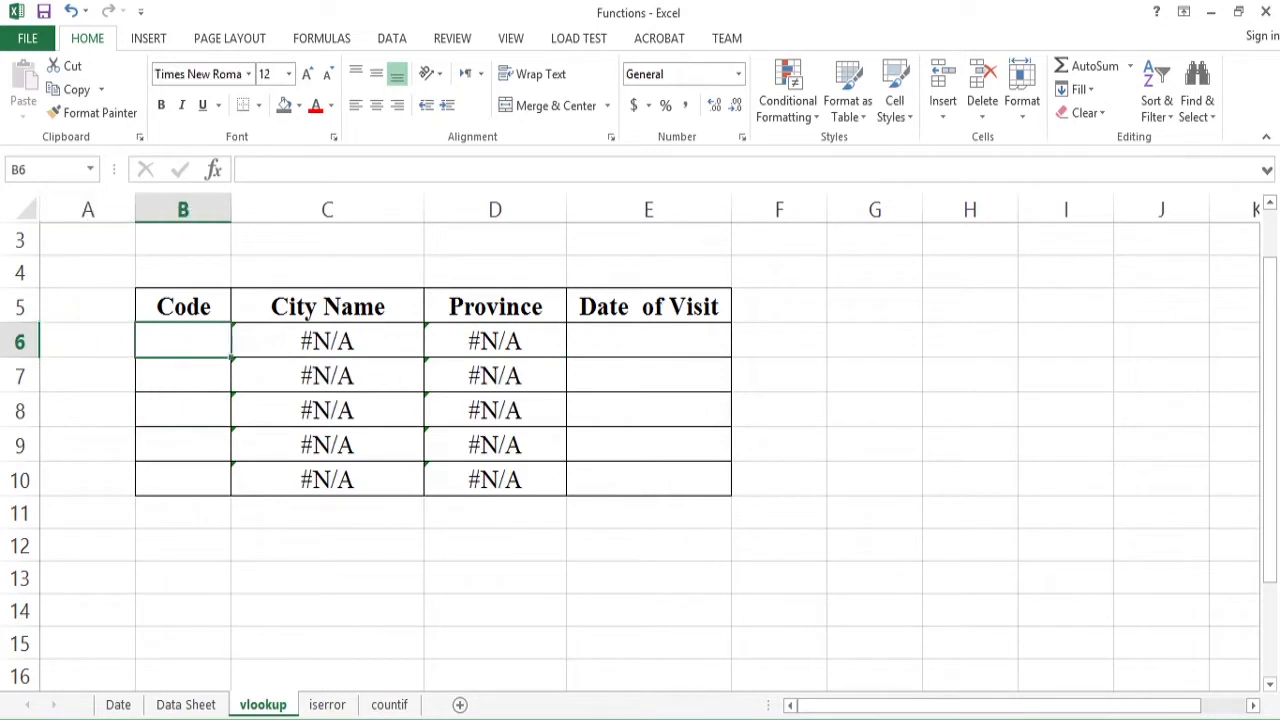
click(185, 704)
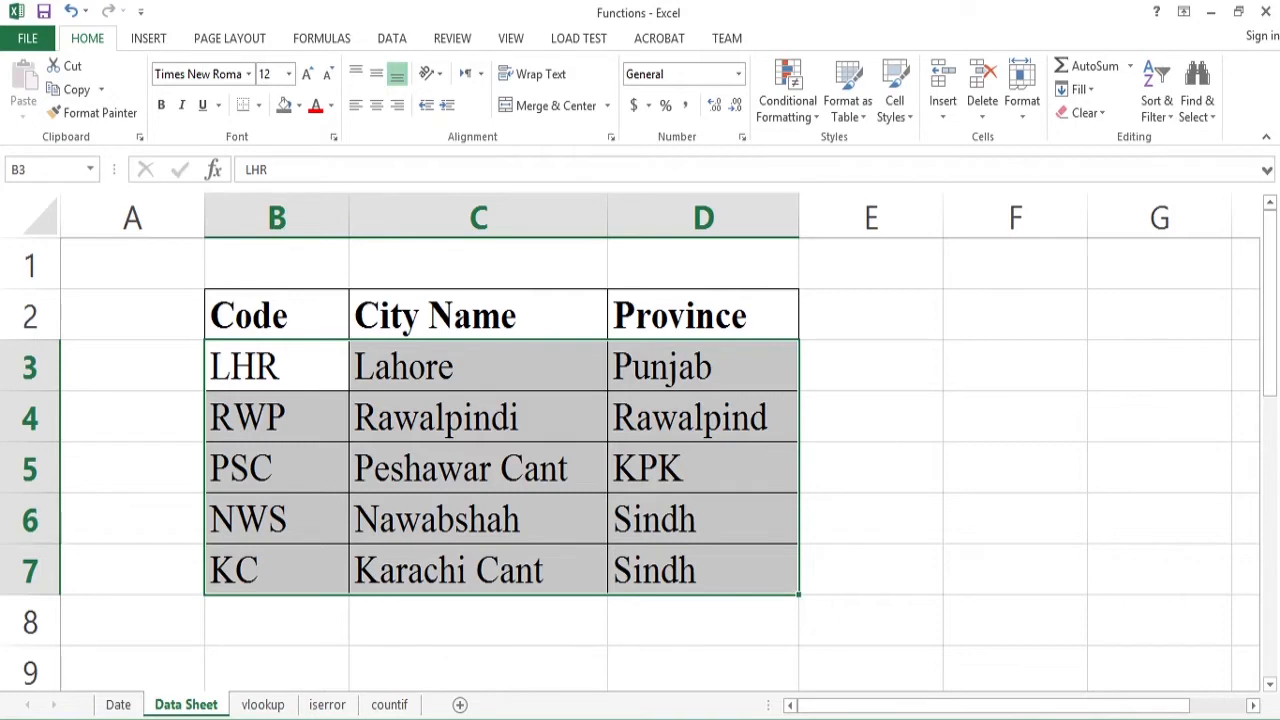
click(262, 704)
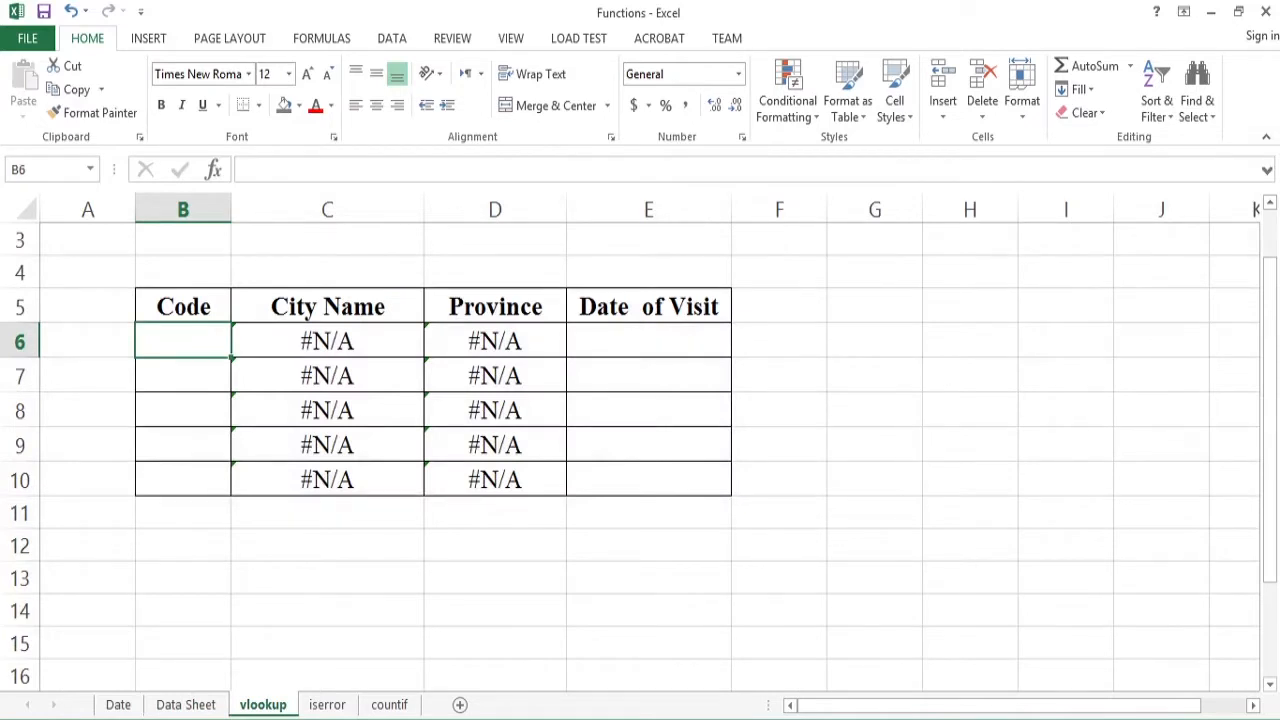
- Test the code khb in B6 against the Data Sheet codes and the City Name lookup, and clear it again
text(khb)
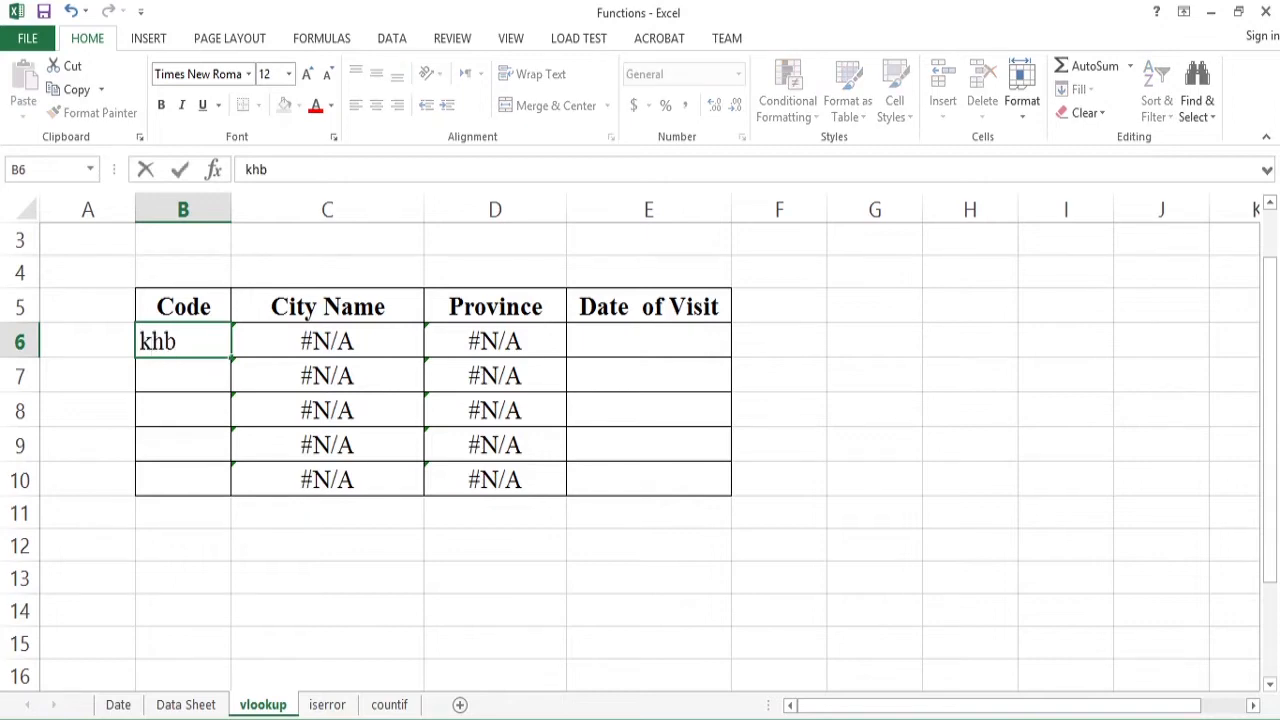
key(Return)
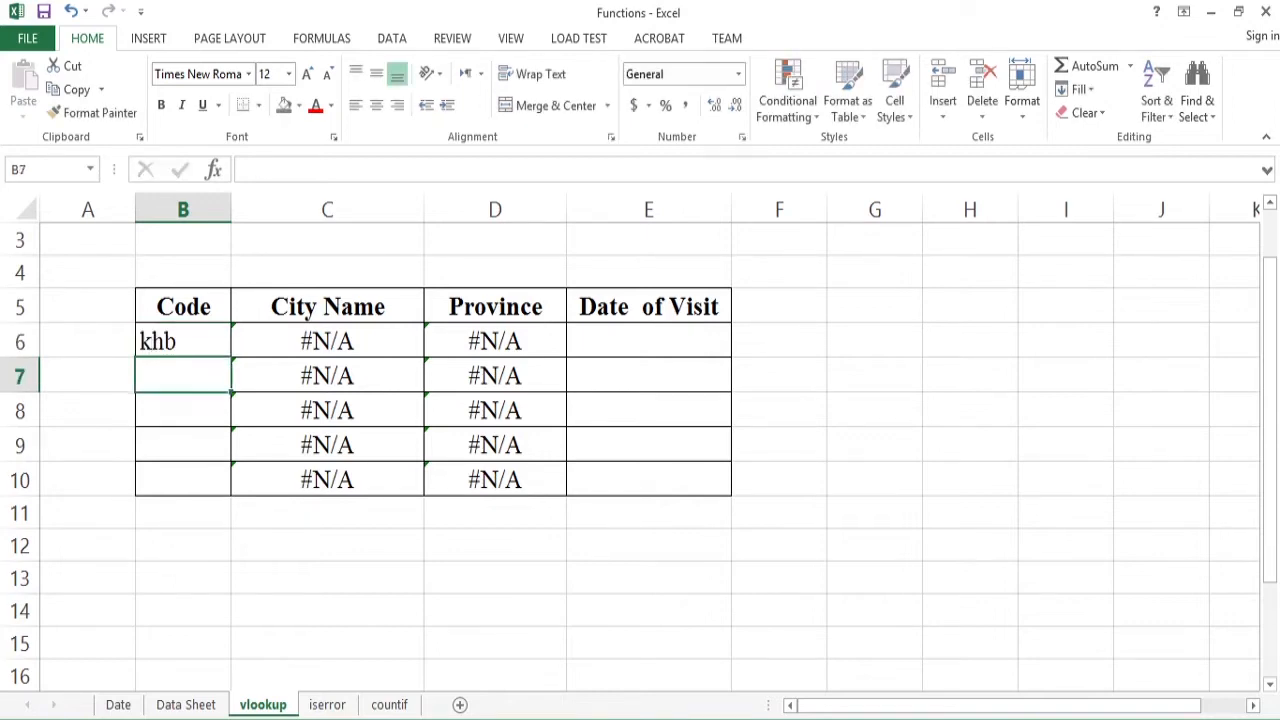
click(185, 704)
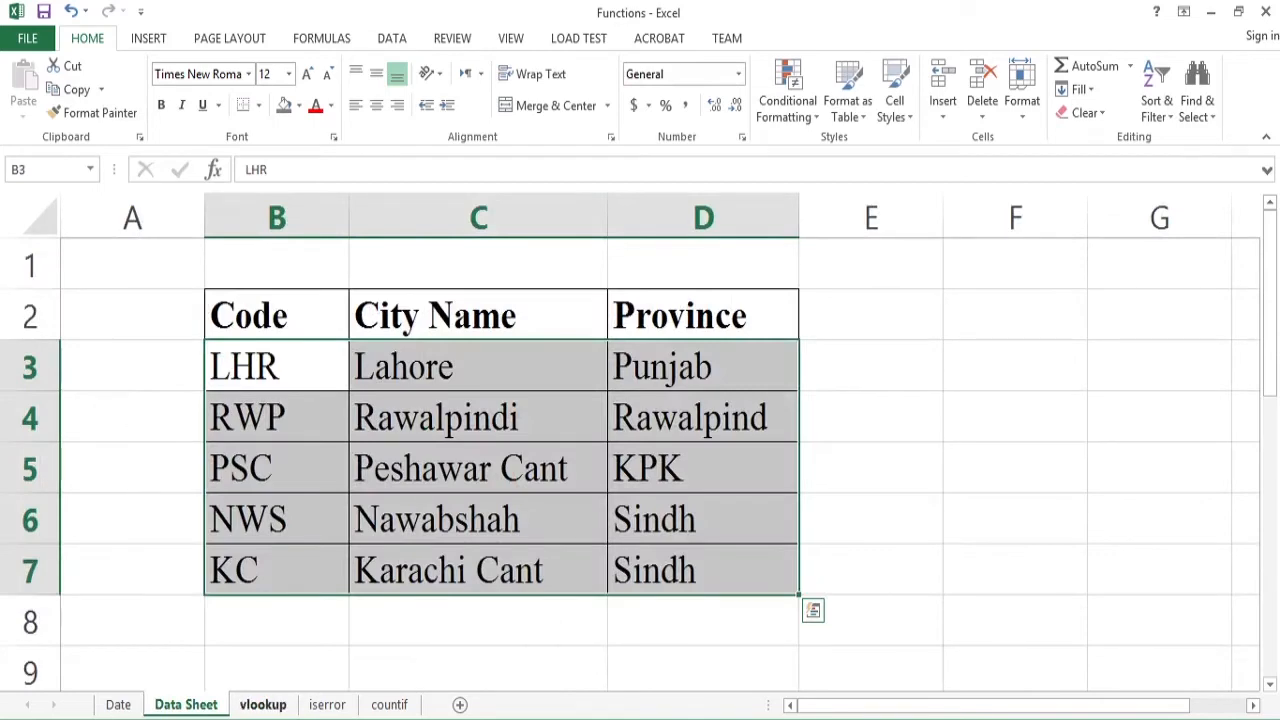
click(262, 704)
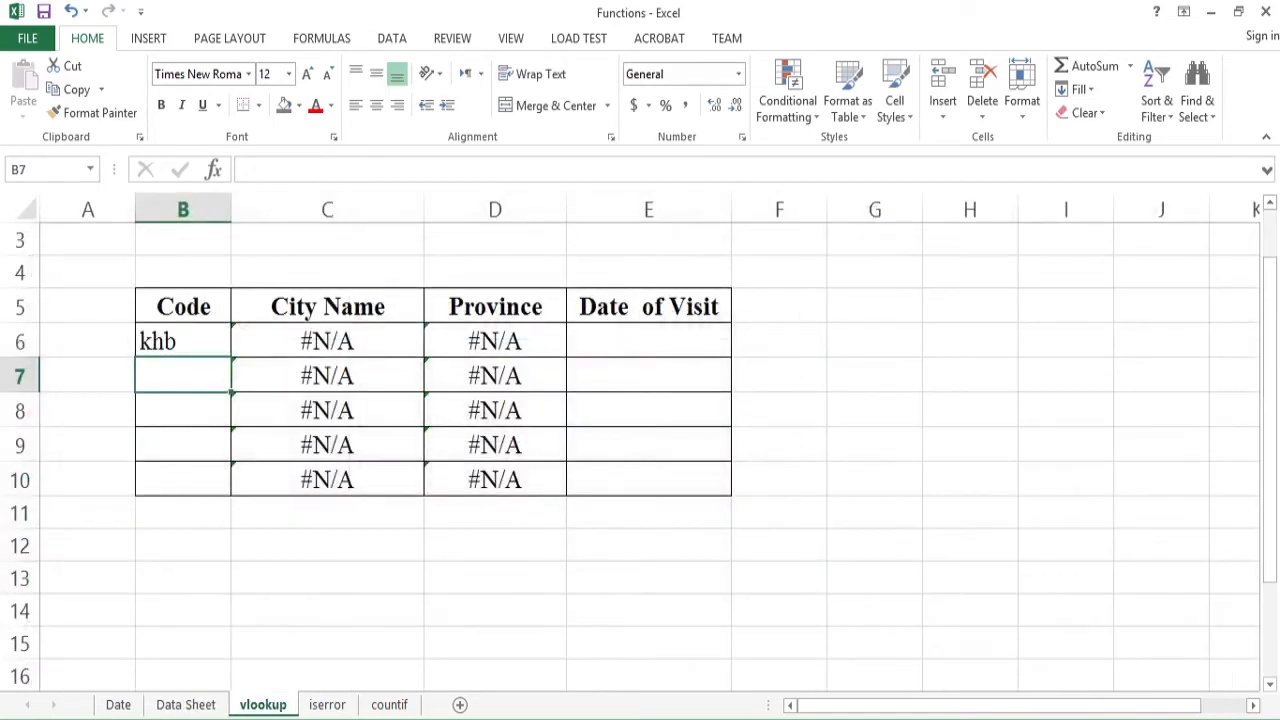
click(320, 340)
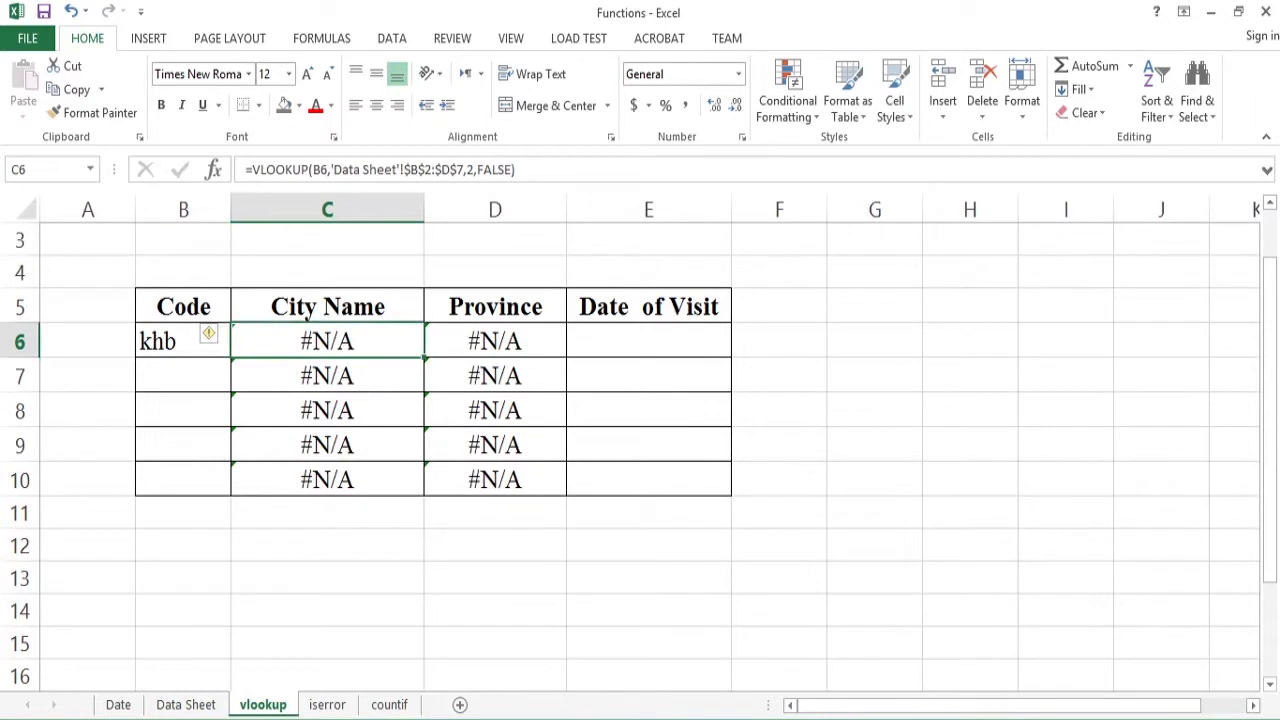
key(Left)
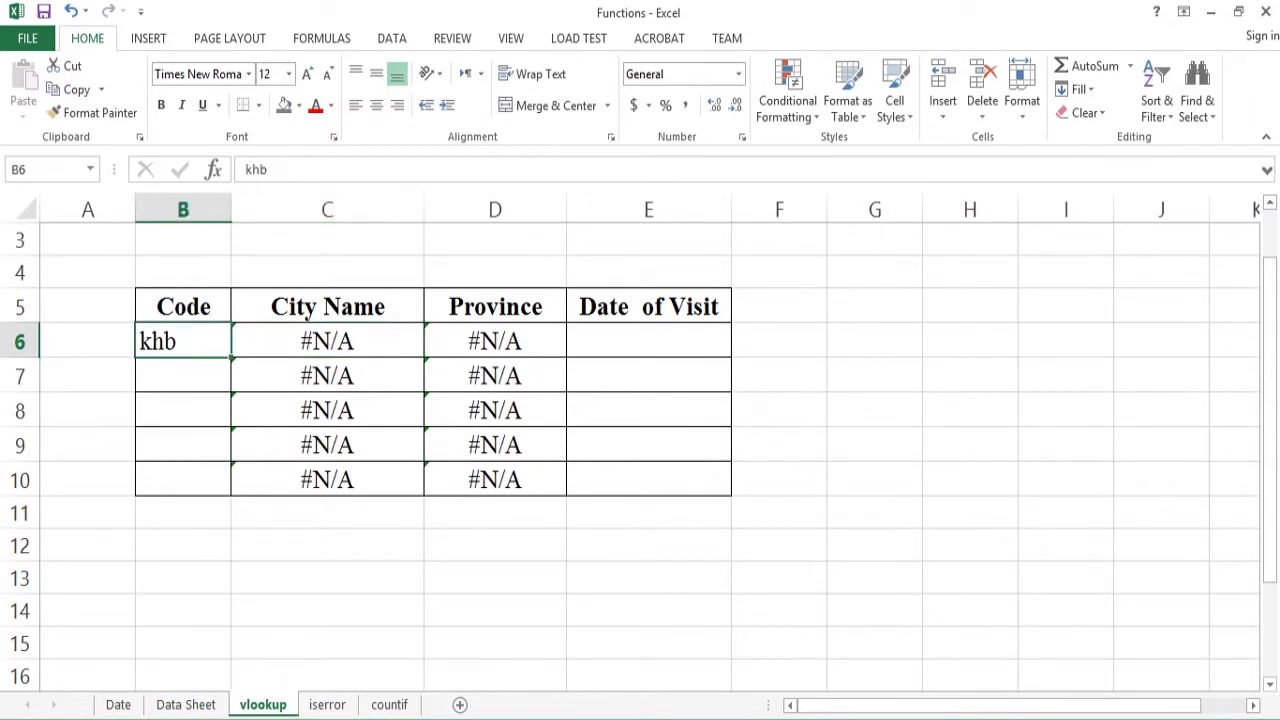
key(Delete)
- Replace the City Name lookup formula in C9 with the number 234
key(Right)
key(Down)
key(Down)
key(Down)
key(Down)
key(Down)
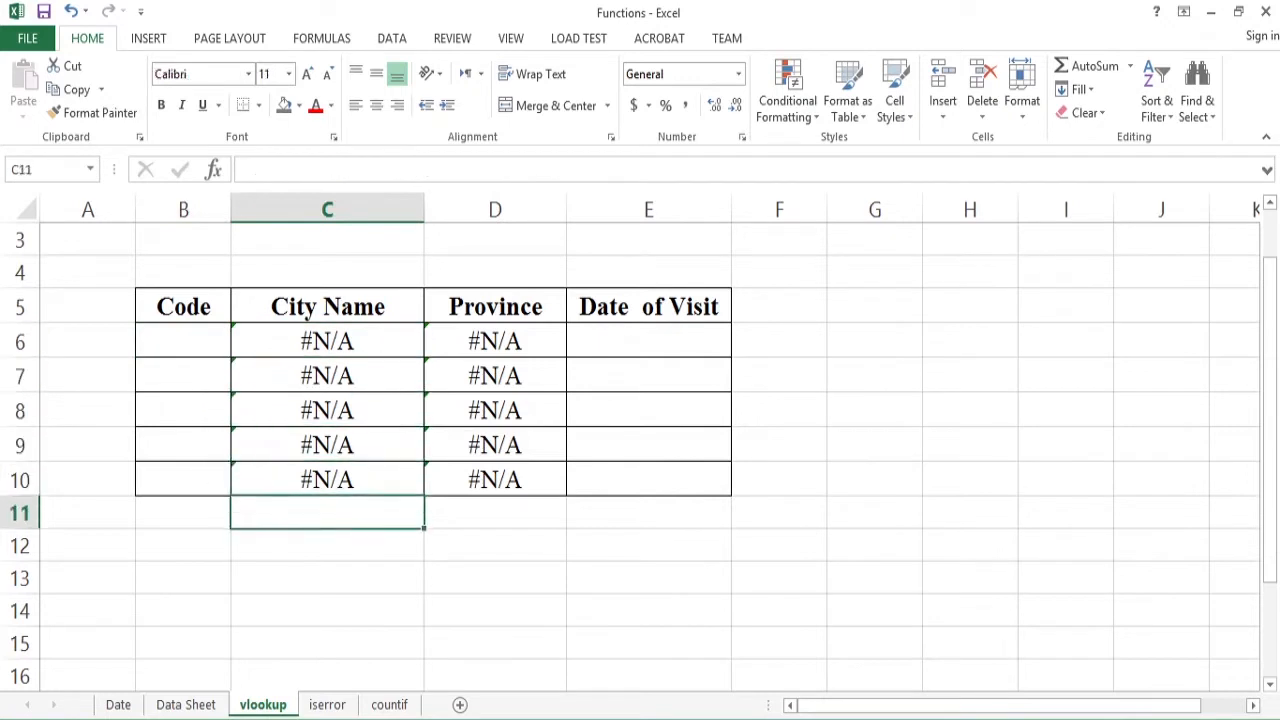
key(Up)
key(Up)
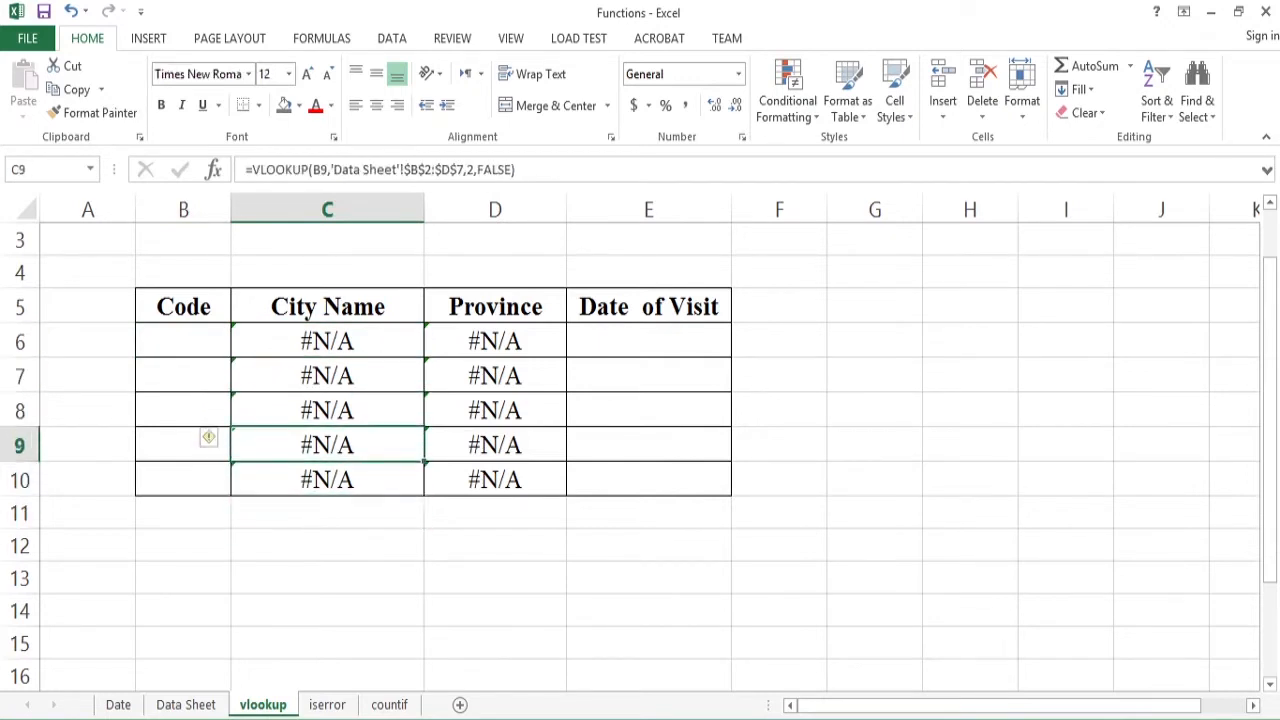
text(234)
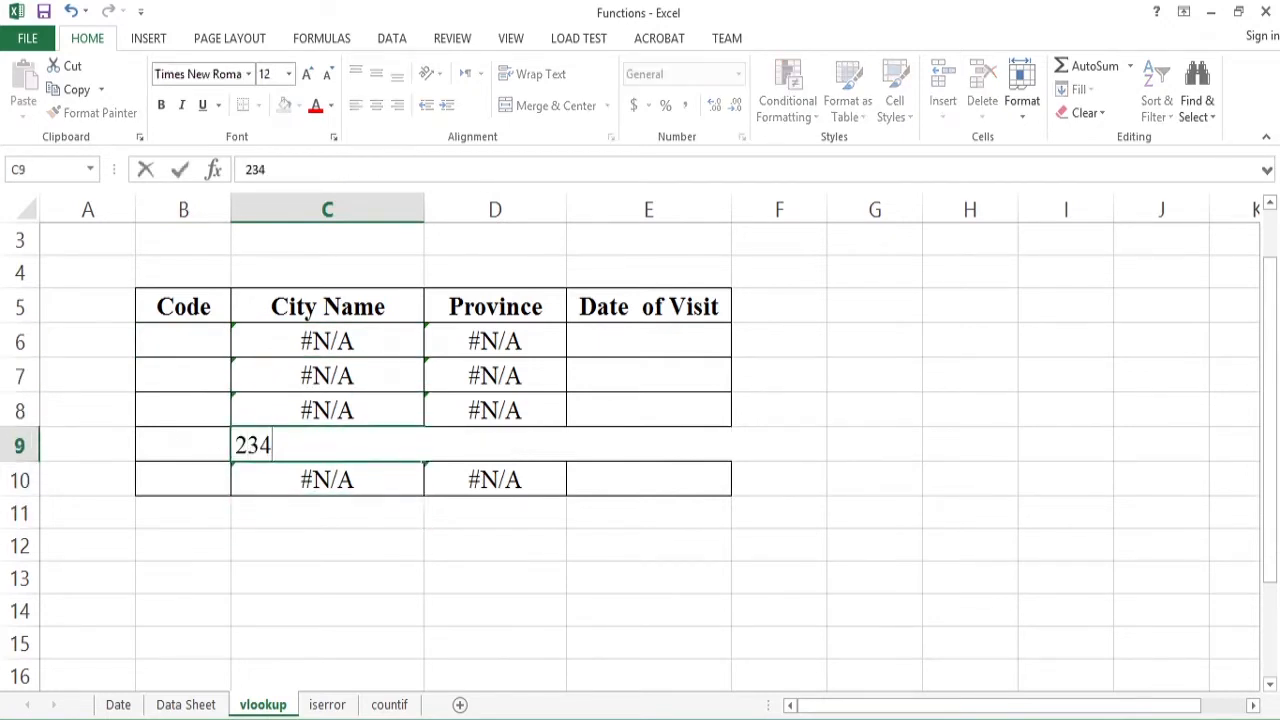
key(Return)
- Enter the formula =SUM(C6:C10) in C12, below the City Name column
key(Down)
key(Down)
key(Down)
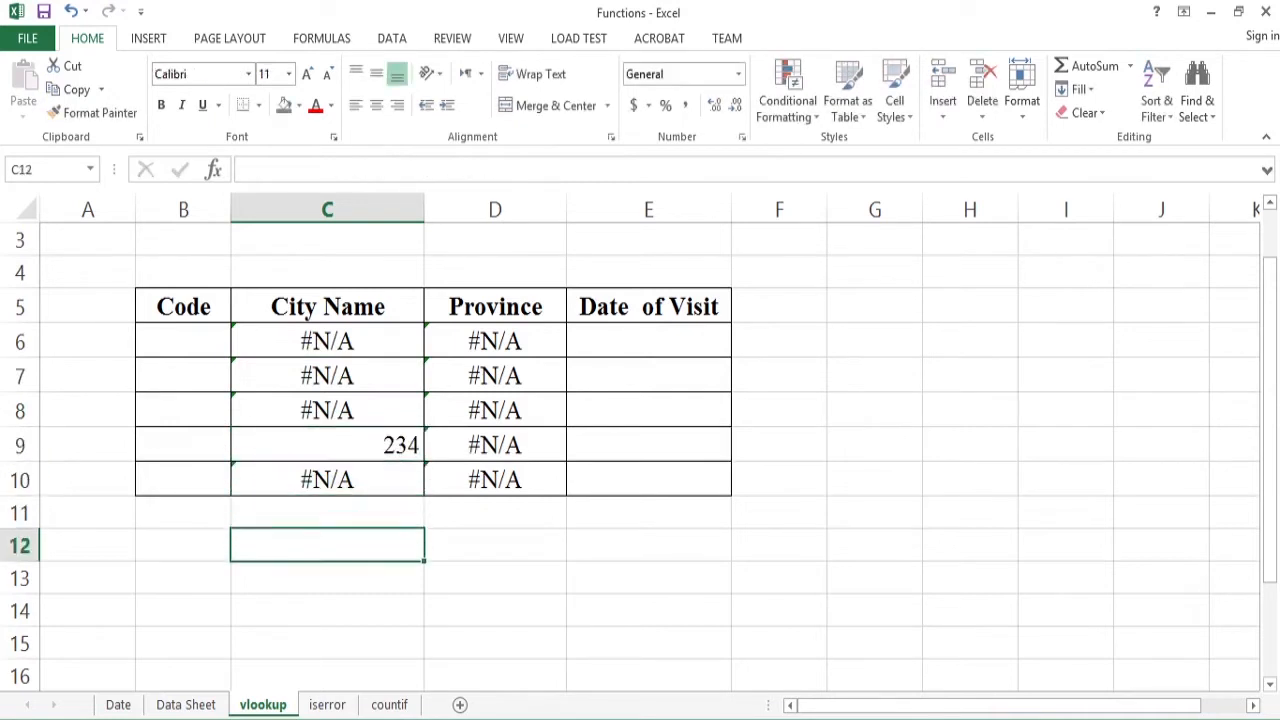
text(=su)
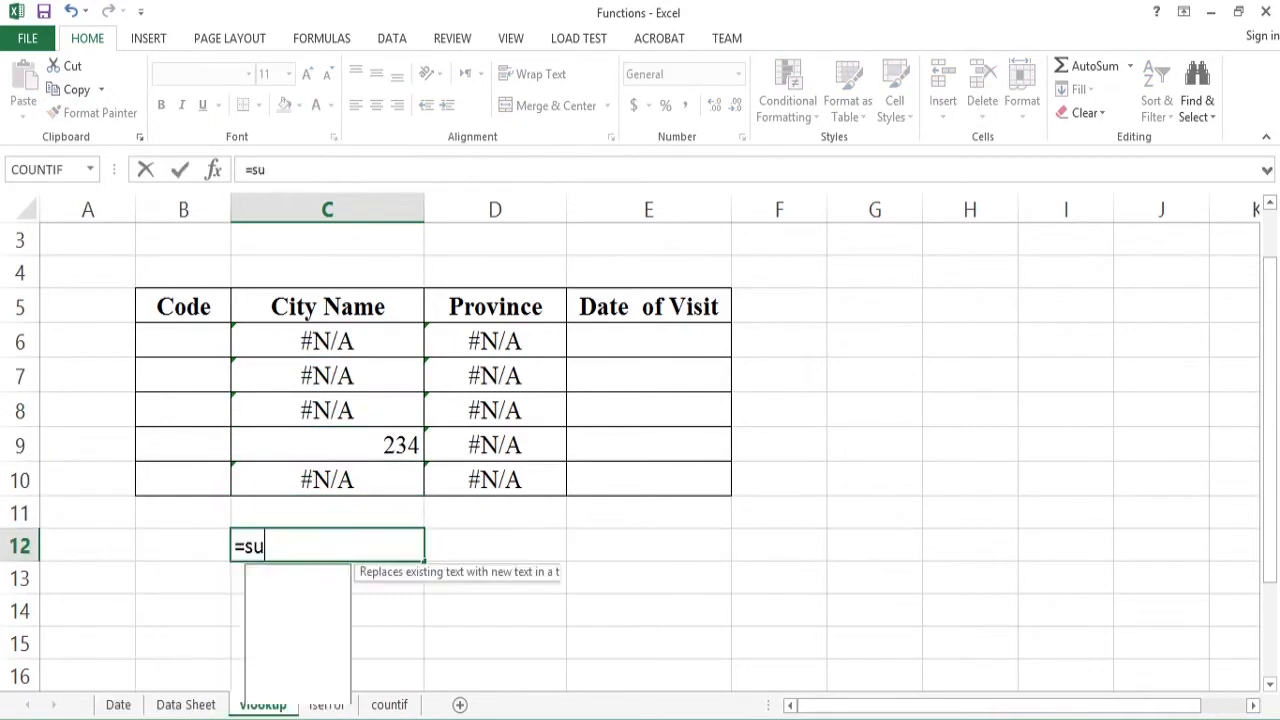
text(m()
key(Up)
key(Up)
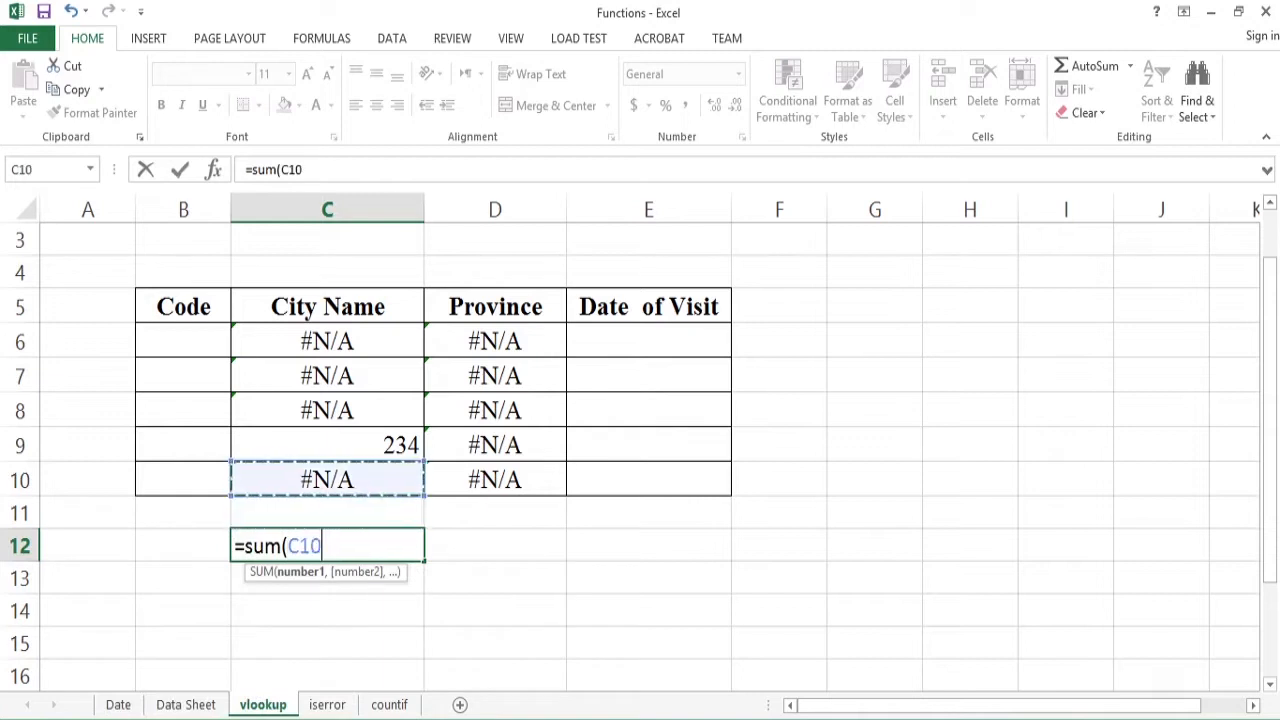
key(shift+Up)
key(shift+Up)
key(shift+Up)
key(shift+Up)
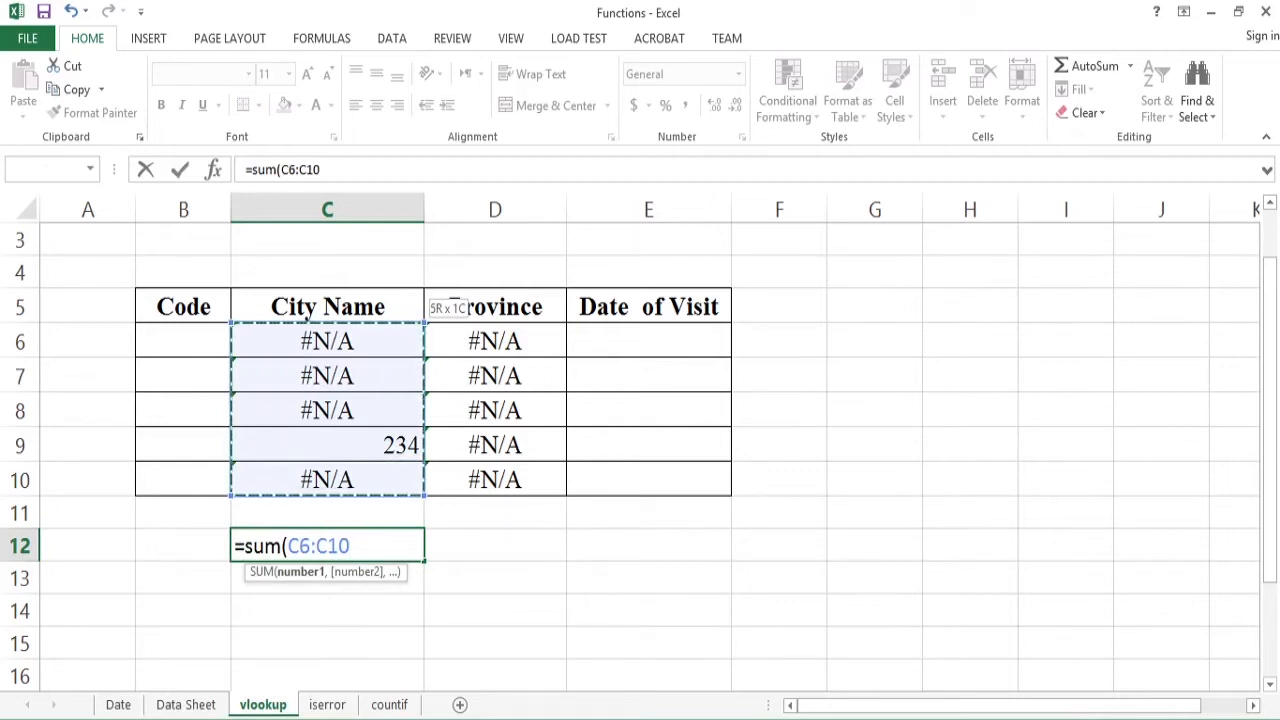
text())
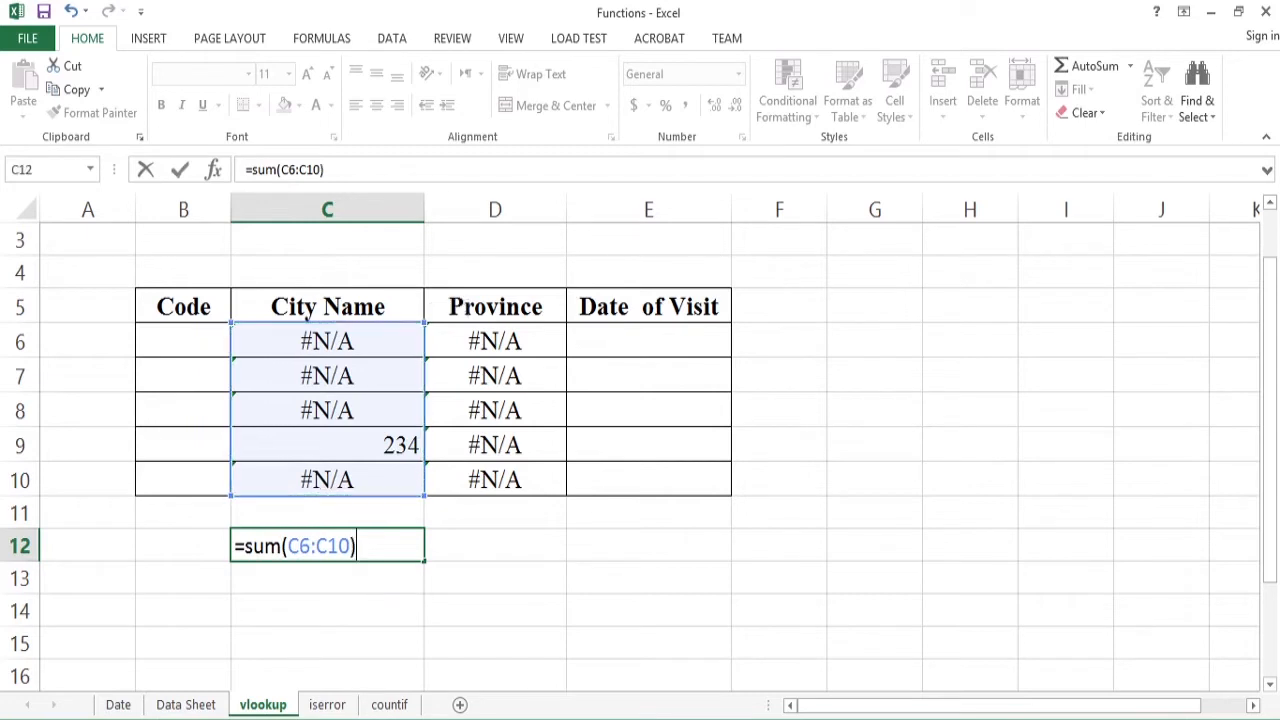
key(Return)
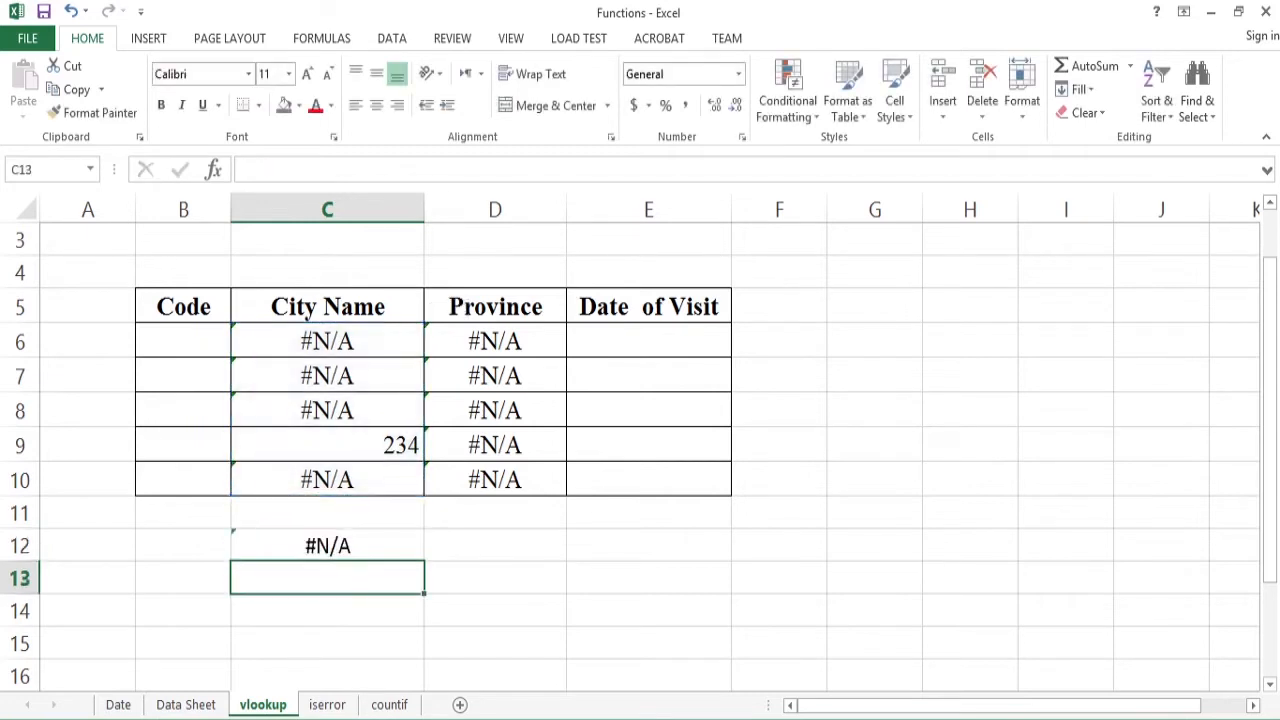
- Examine the SUM formula in C12 and the City Name cells within its range
click(327, 545)
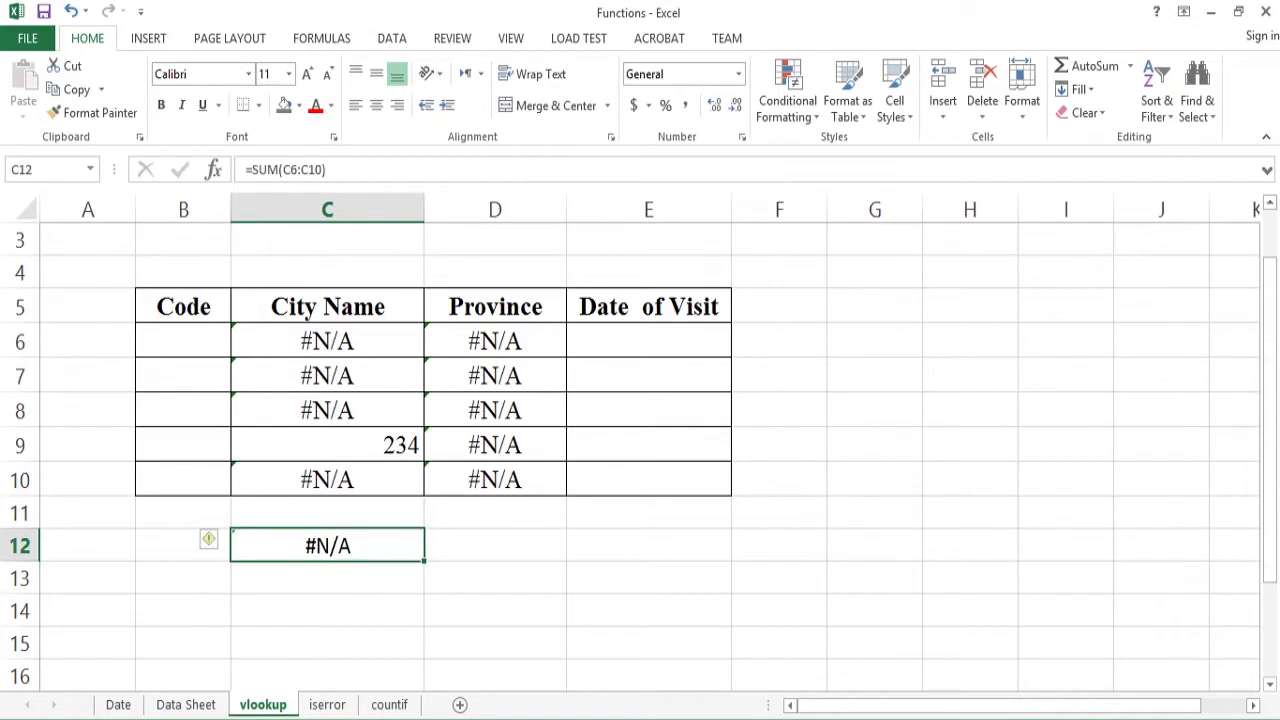
key(Up)
key(Up)
key(Up)
key(Up)
key(Up)
key(Up)
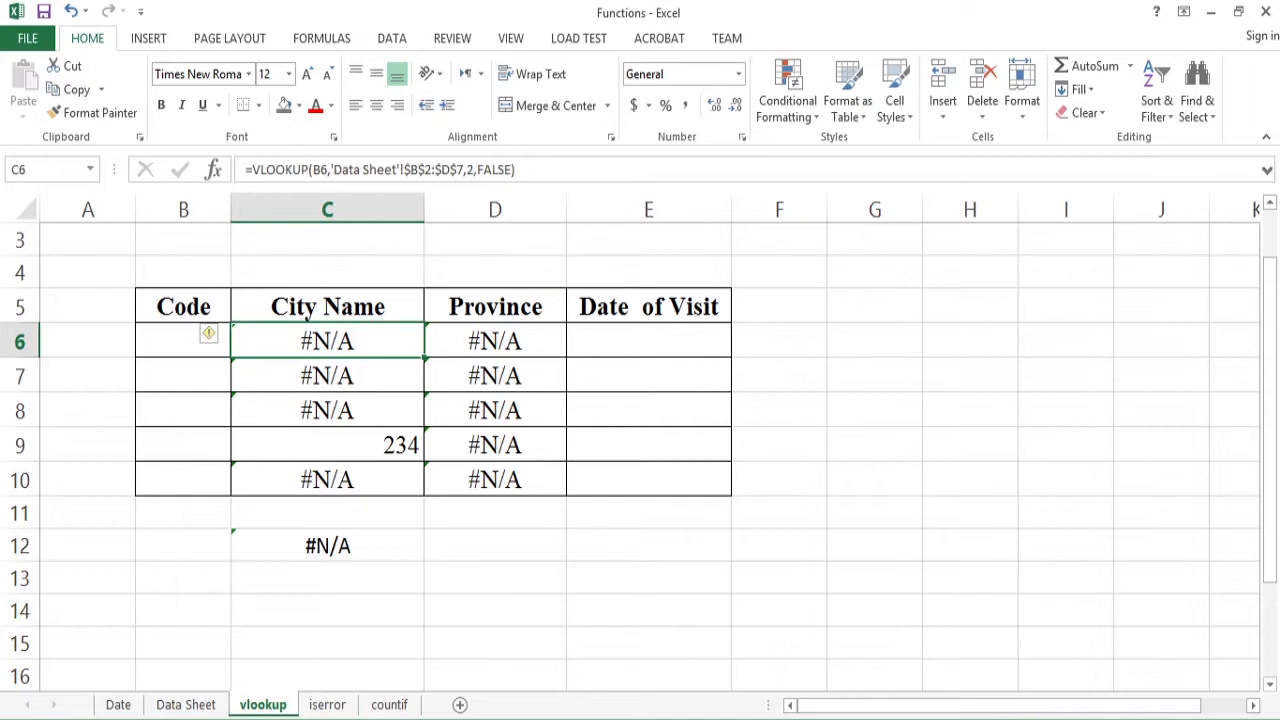
key(Down)
key(Down)
key(Down)
key(Down)
key(Down)
key(Down)
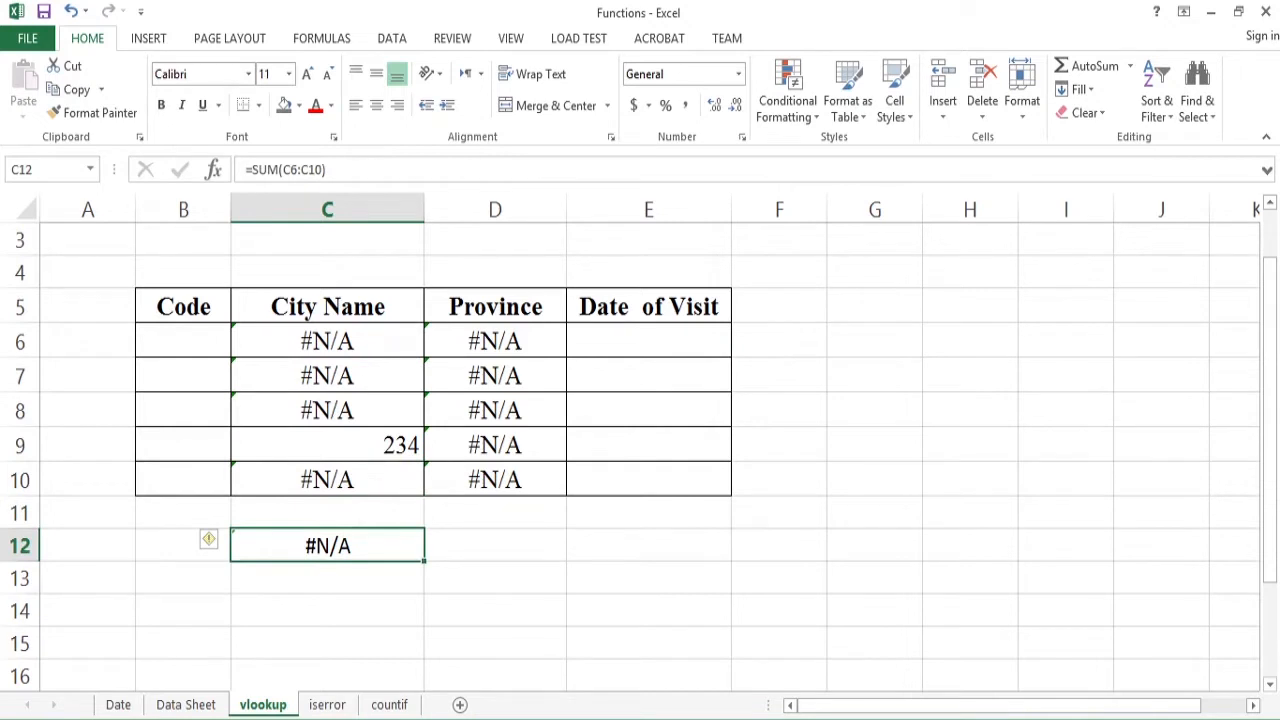
key(F2)
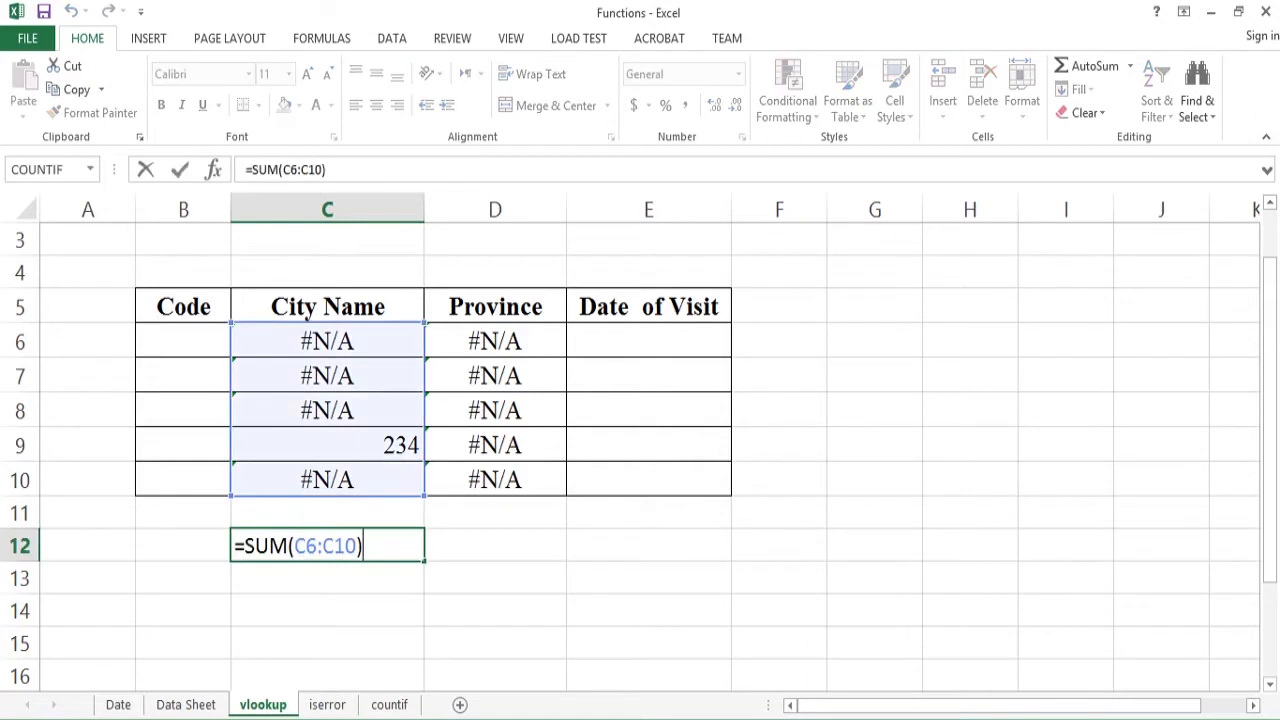
key(Return)
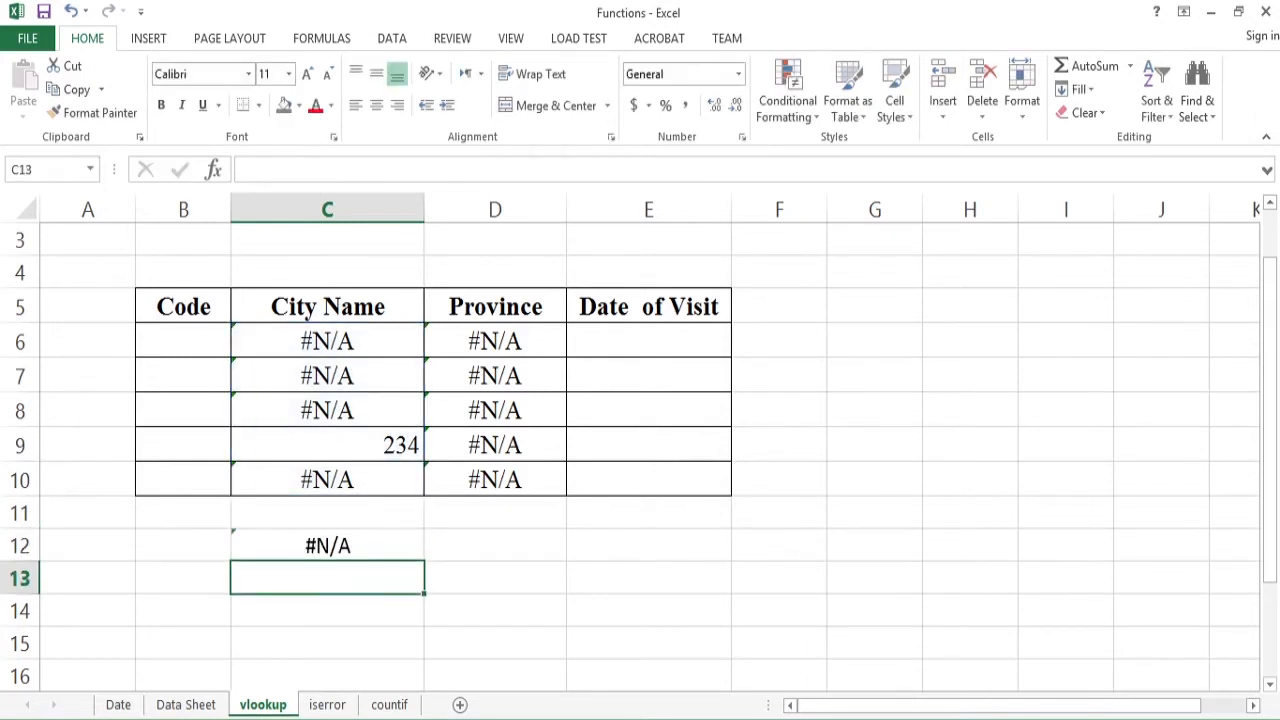
click(327, 545)
key(Up)
key(Up)
key(Up)
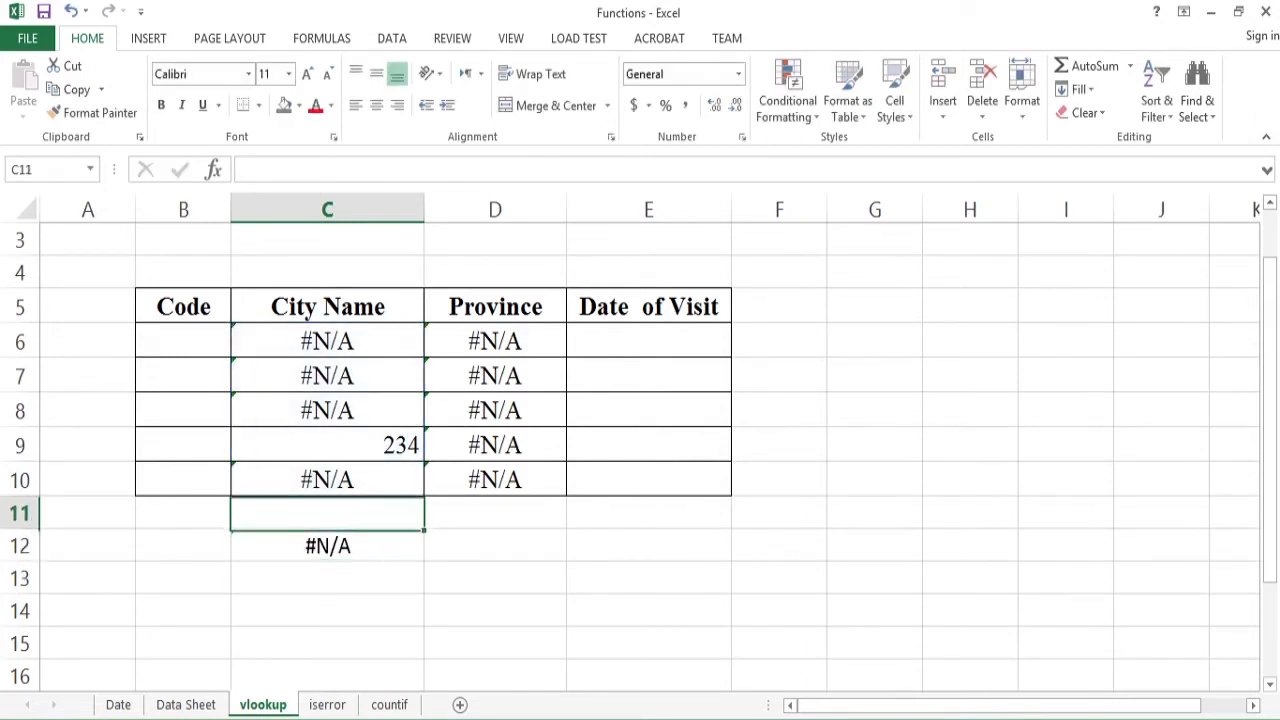
key(Up)
key(Up)
key(Up)
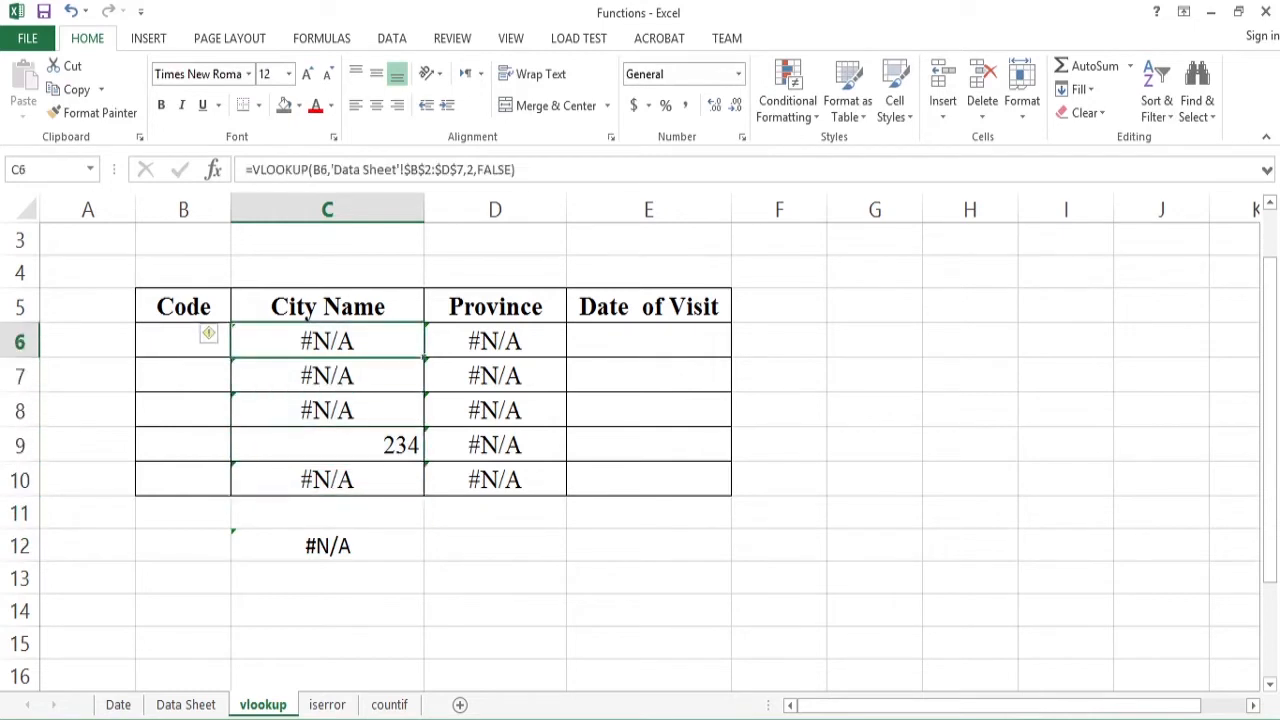
- Enter the code LHR in B6, the first row of the Code column
key(Left)
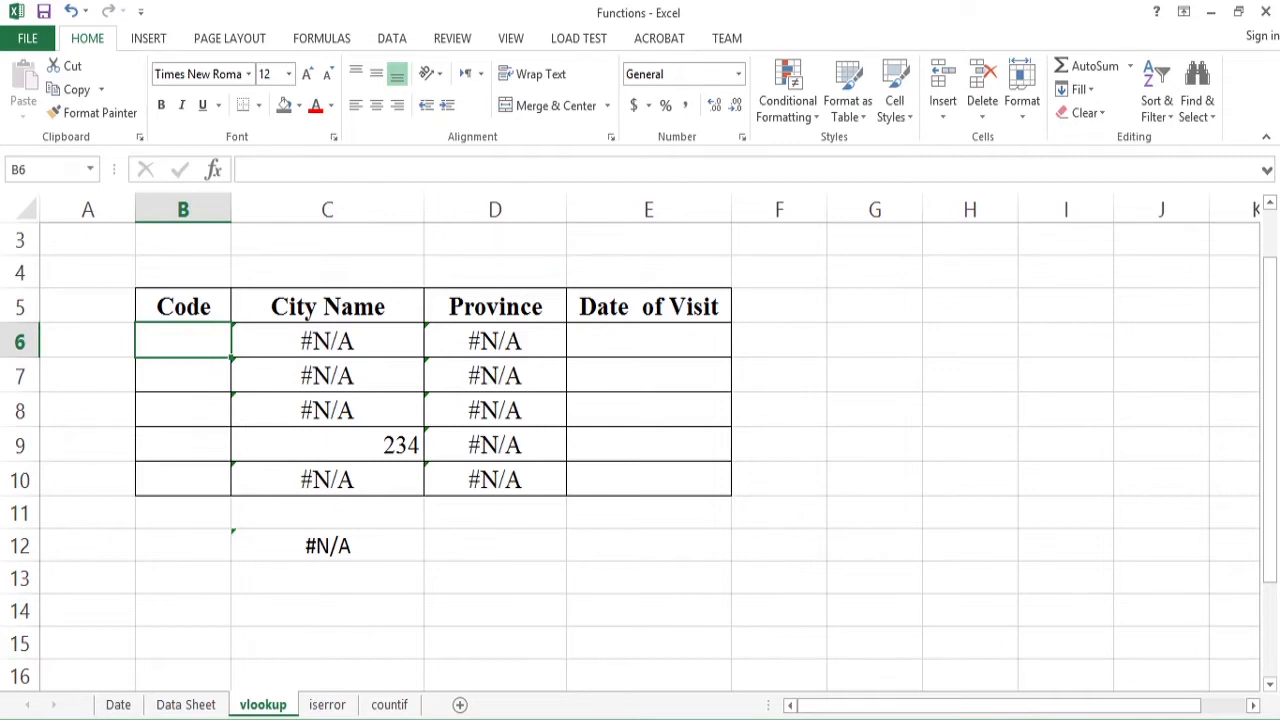
text(LHR)
key(Return)
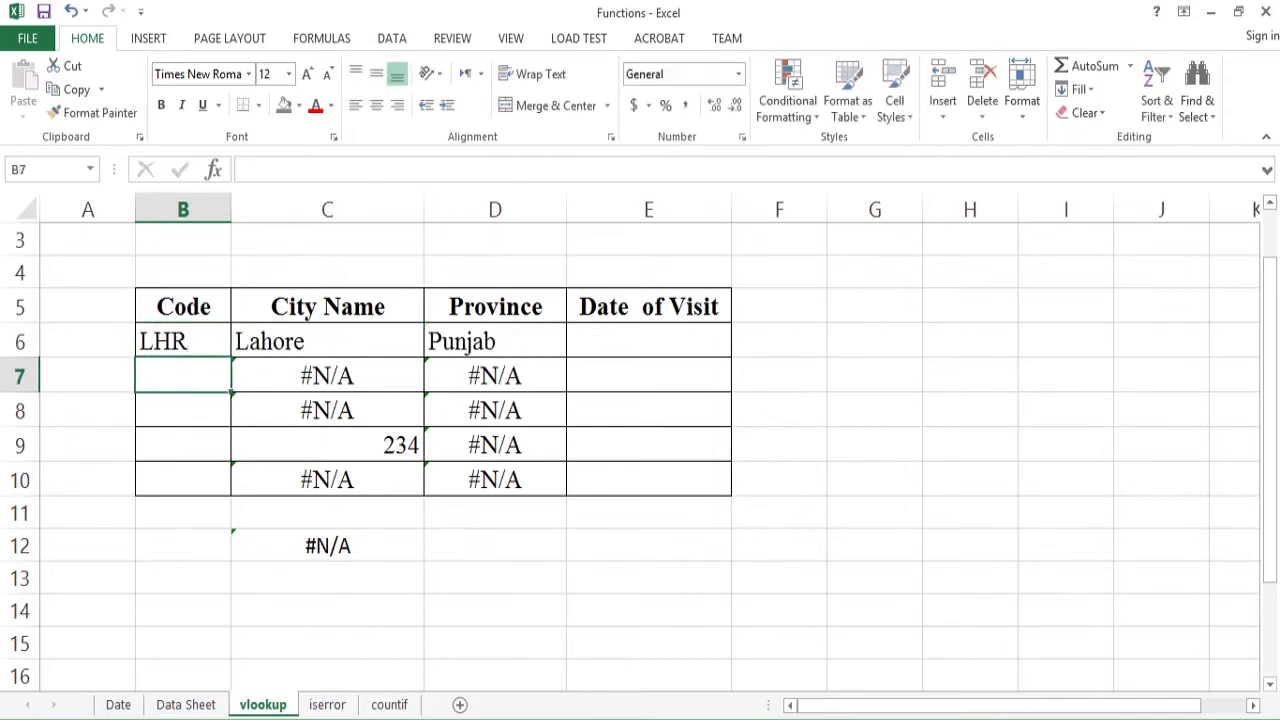
- Enclose the City Name VLOOKUP formula in C7 in an error-checking function with parentheses around the whole lookup
key(Right)
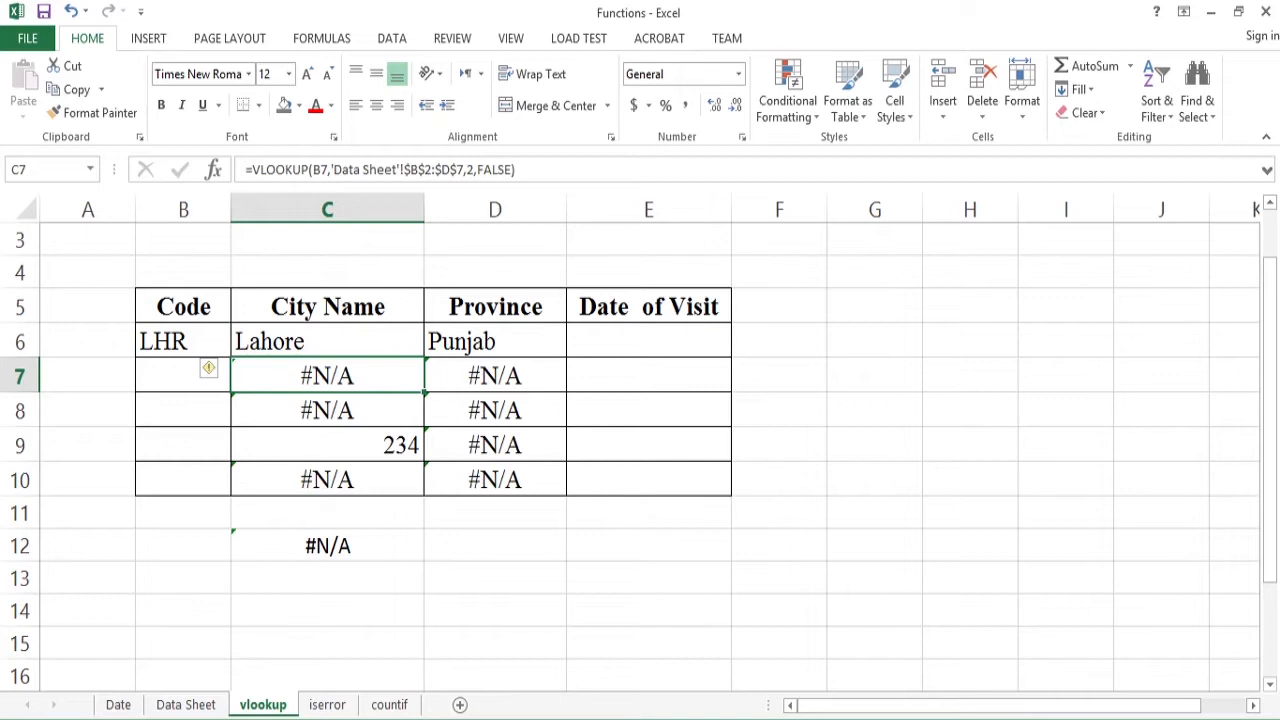
double_click(299, 376)
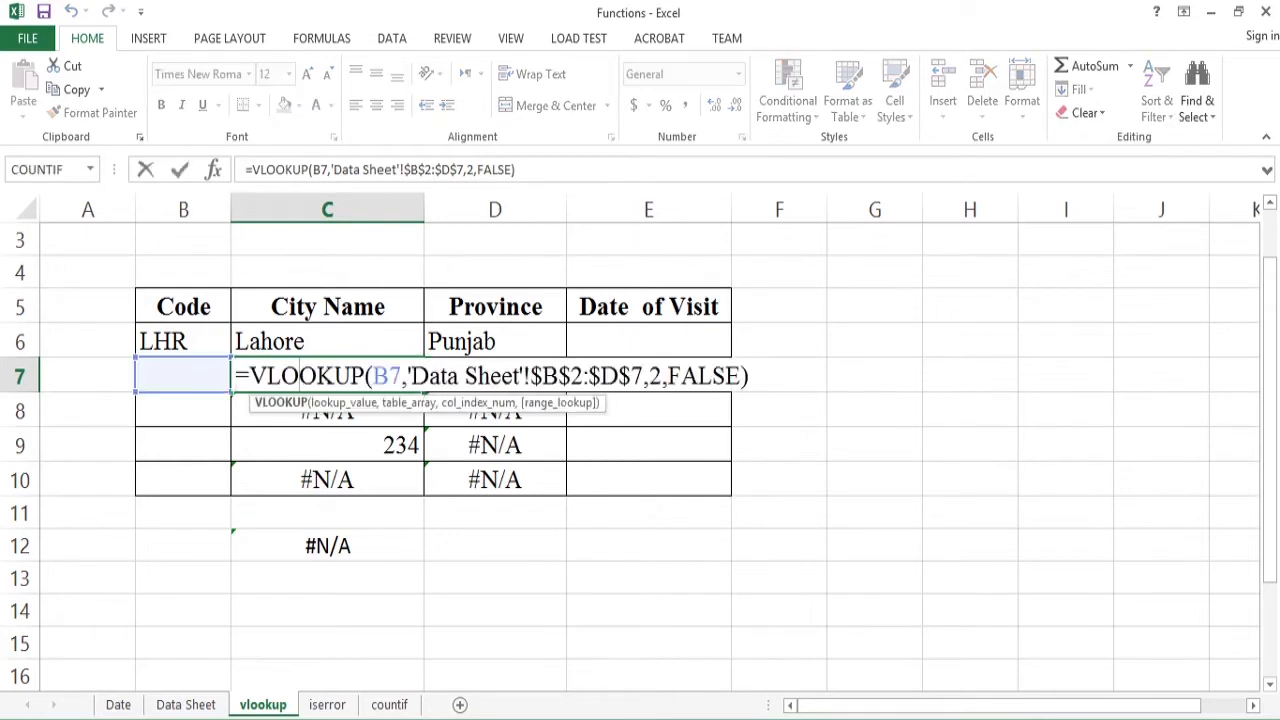
click(250, 376)
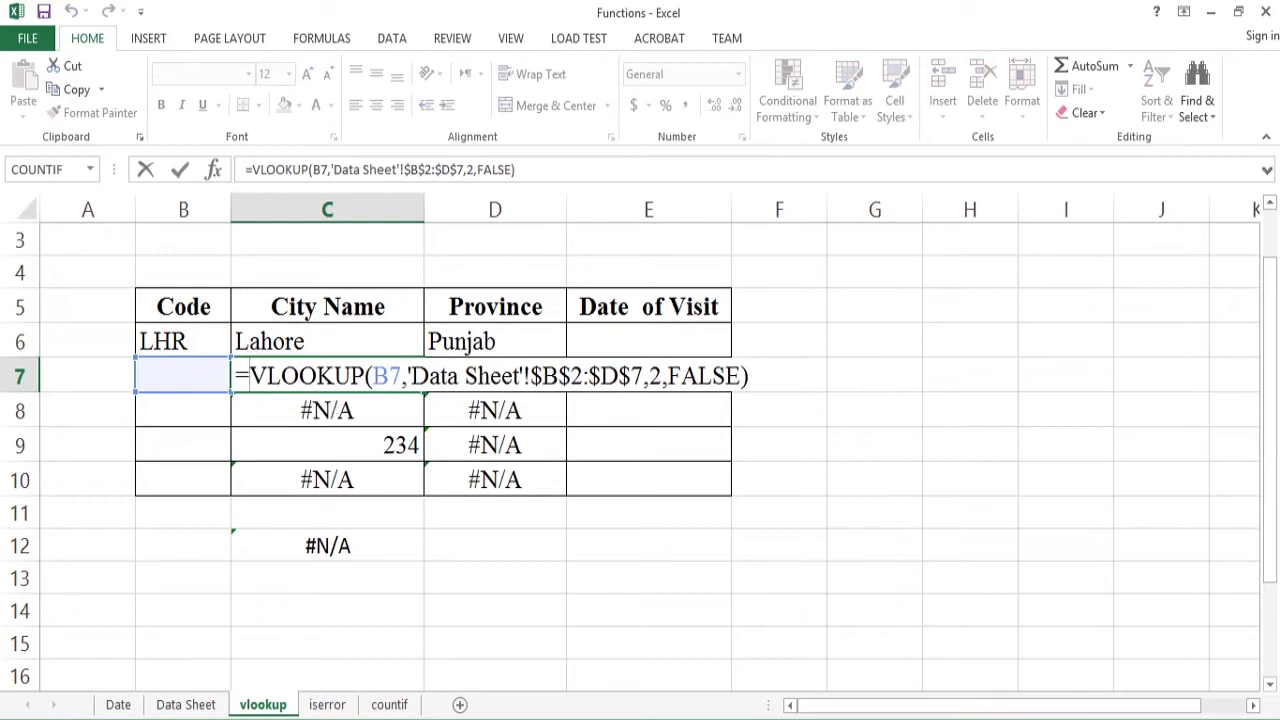
text(ise)
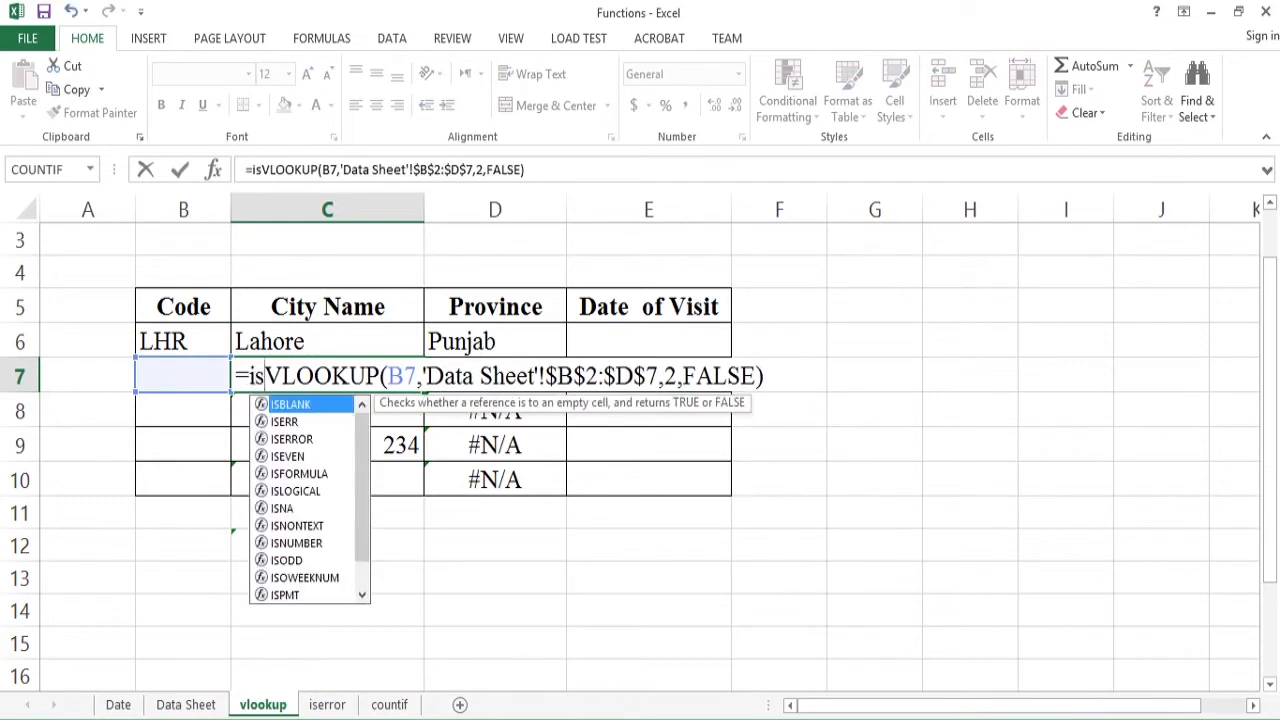
text(rro()
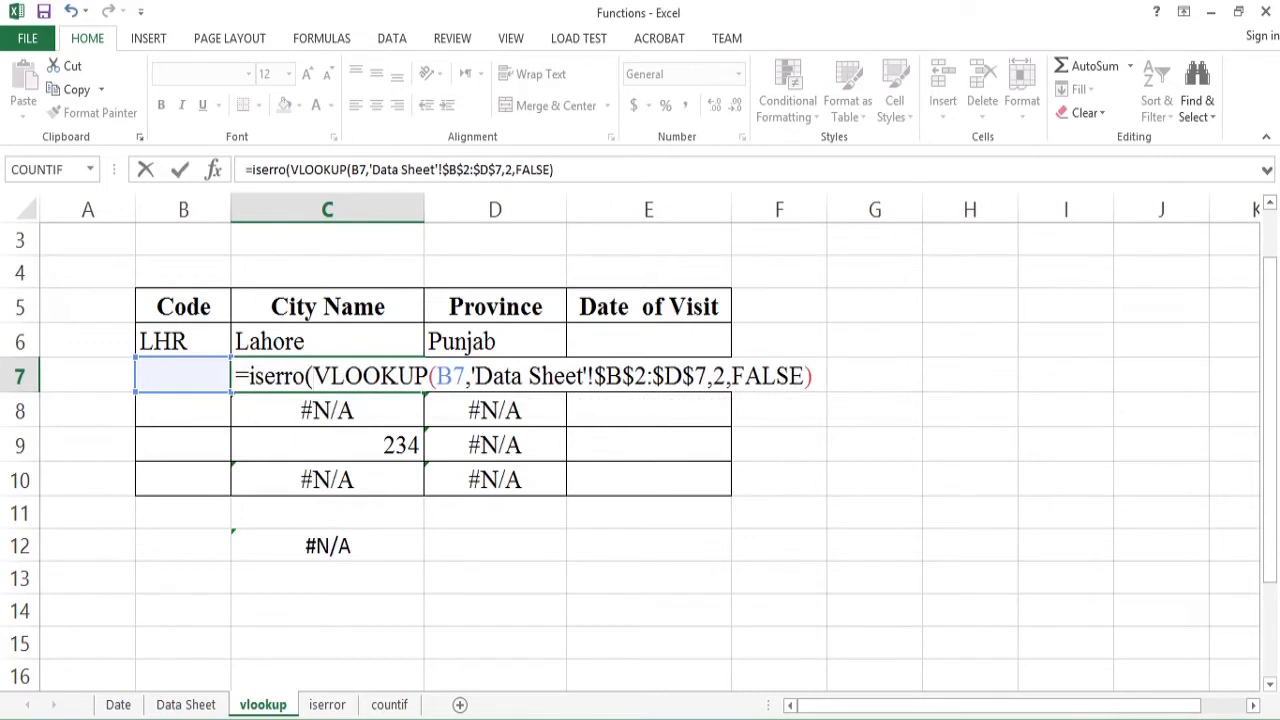
key(End)
text())
- Correct the wrapping function's name in C7 to ISERROR and commit the formula
key(Left)
key(shift+Left)
key(shift+Left)
key(shift+Left)
key(shift+Left)
key(shift+Left)
key(shift+Left)
key(shift+Left)
key(shift+Left)
key(shift+Left)
key(shift+Left)
key(shift+Left)
key(shift+Left)
key(shift+Left)
key(shift+Left)
key(shift+Left)
key(shift+Left)
key(shift+Left)
key(shift+Left)
key(shift+Left)
key(shift+Left)
key(shift+Left)
key(shift+Left)
key(shift+Left)
key(shift+Left)
key(shift+Left)
key(shift+Left)
key(shift+Left)
key(shift+Left)
key(shift+Left)
key(shift+Left)
text(r)
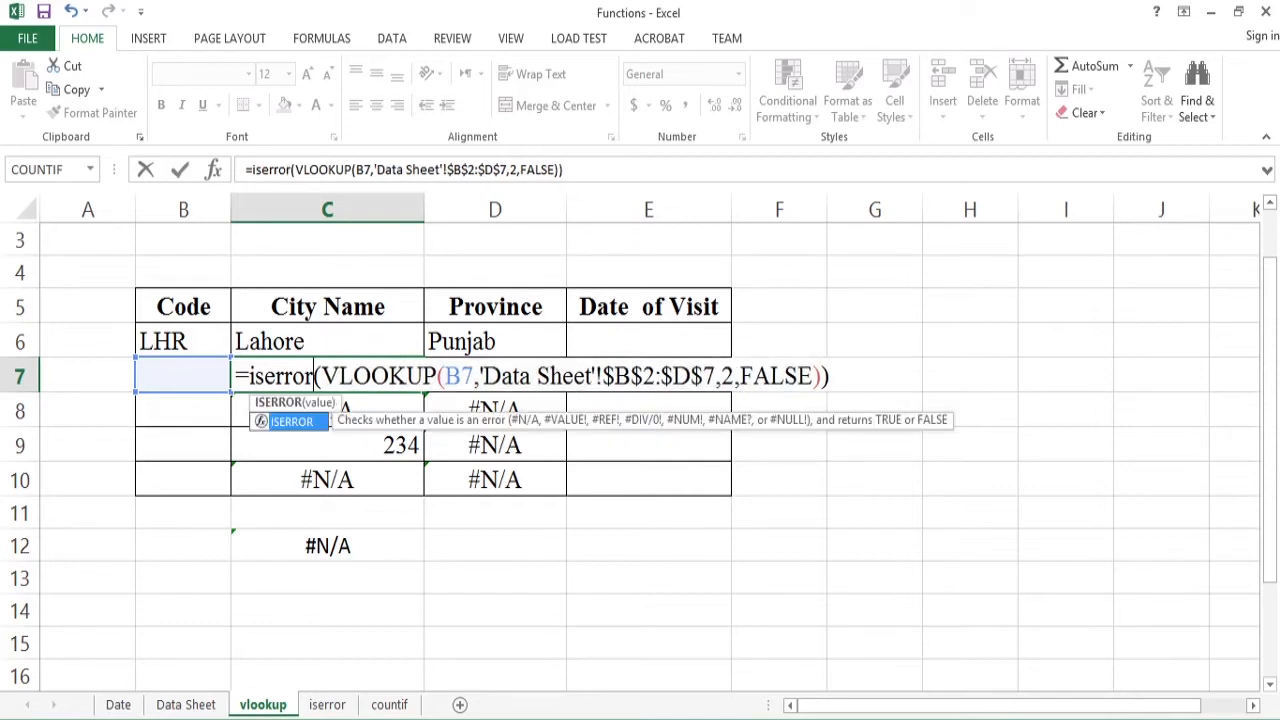
click(370, 376)
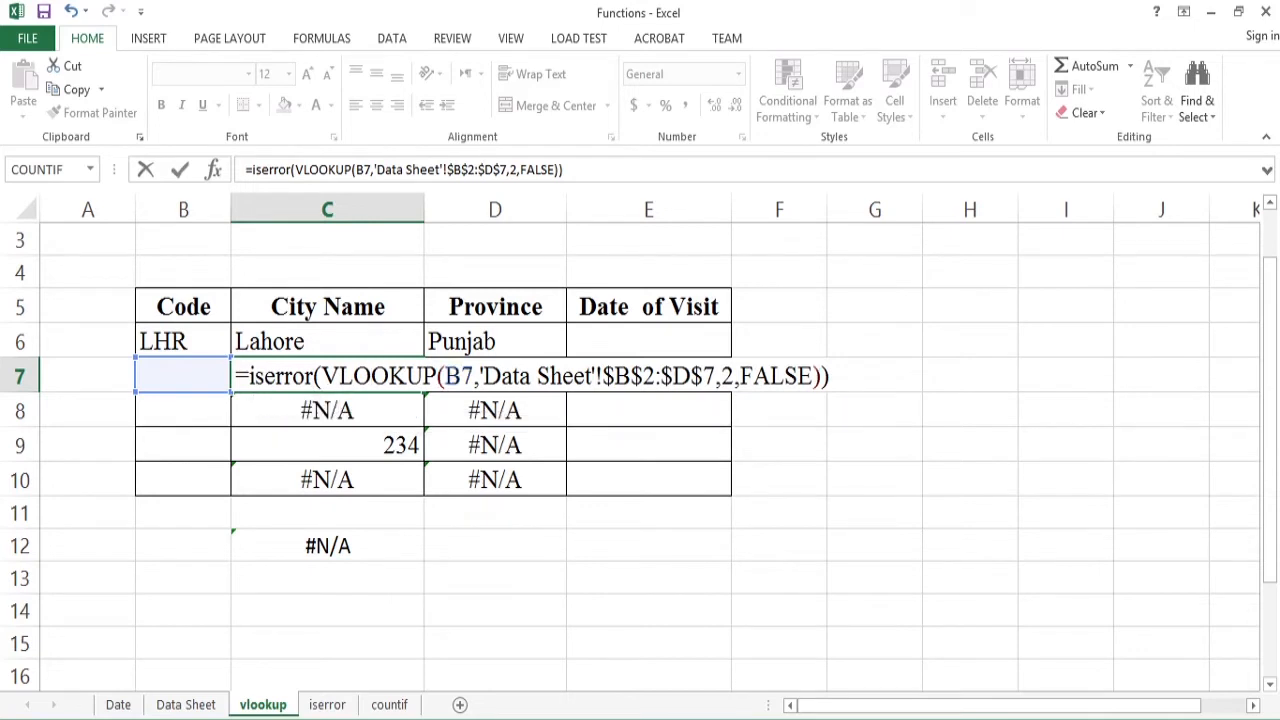
key(Return)
key(Up)
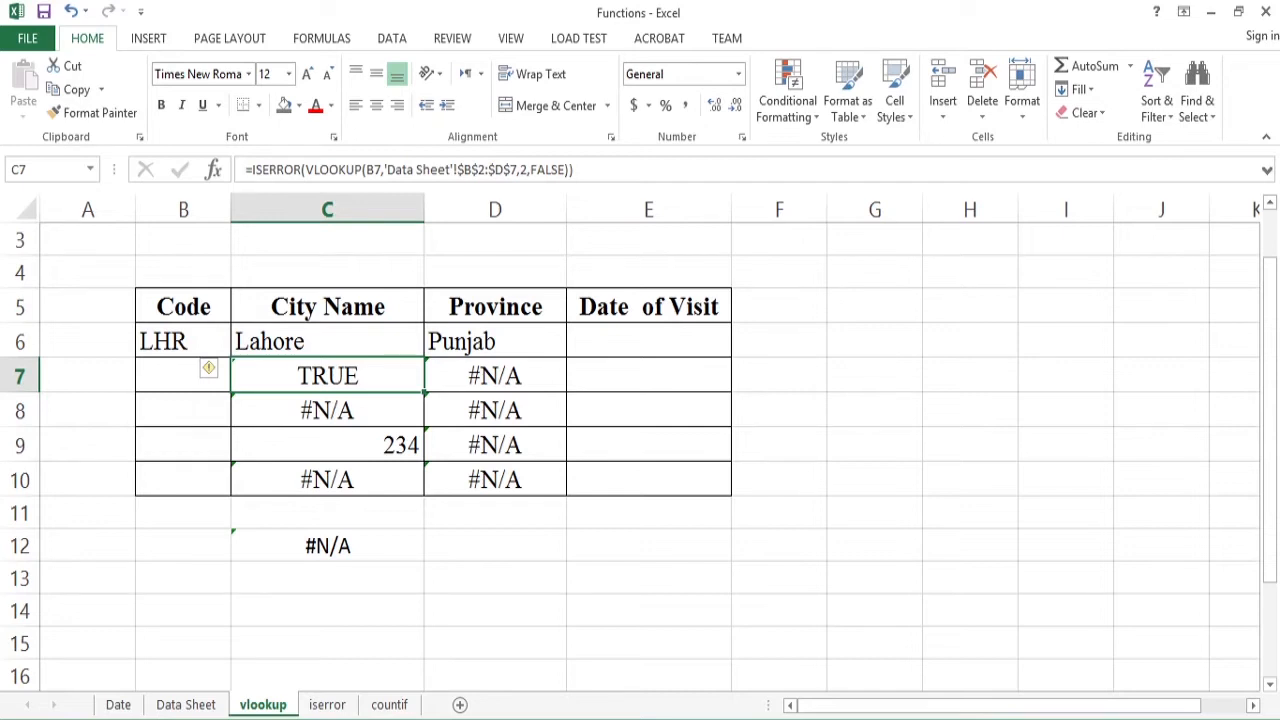
- Make the ISERROR expression in C7 the logical test of an IF function, with empty text "" as the value if true
key(F2)
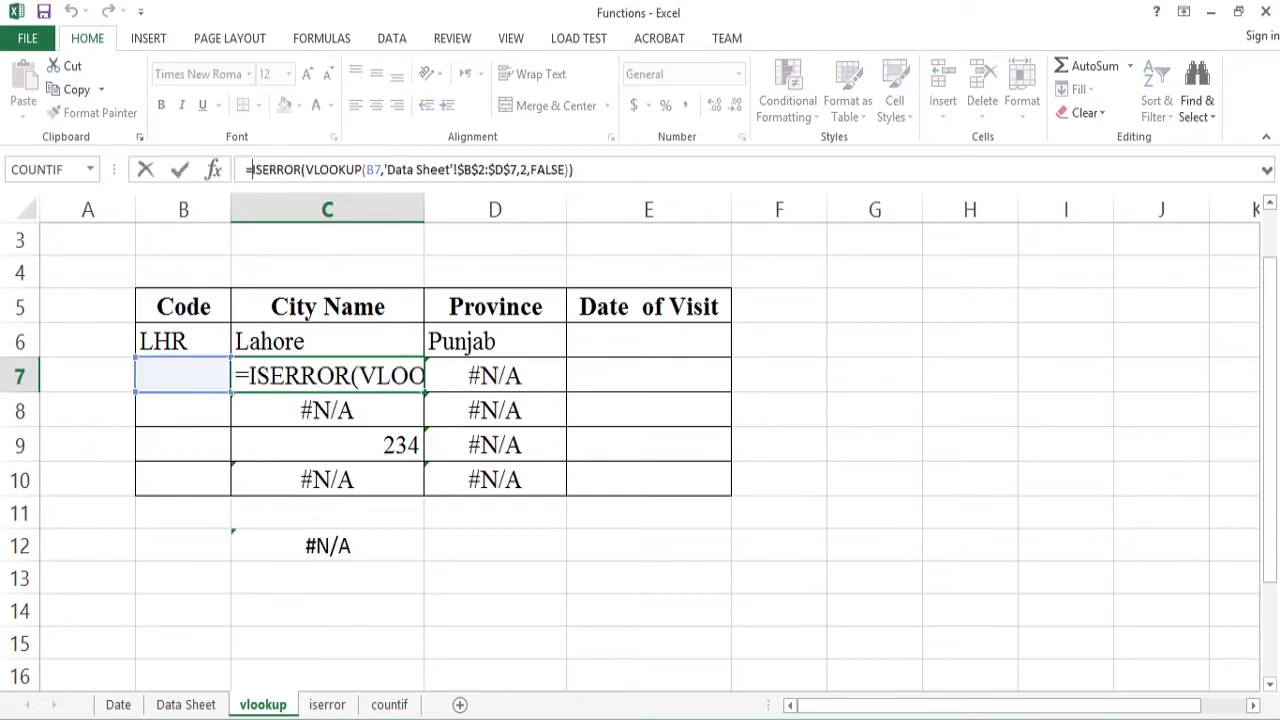
click(249, 376)
text(if)
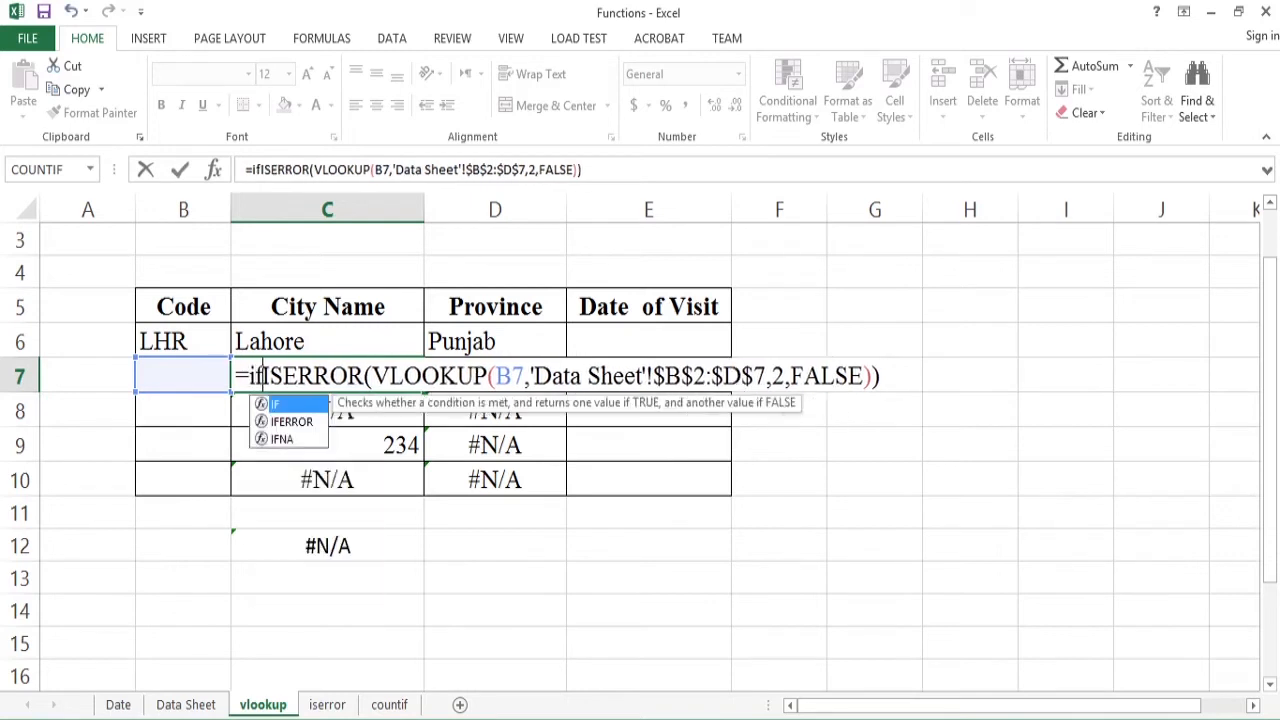
text(()
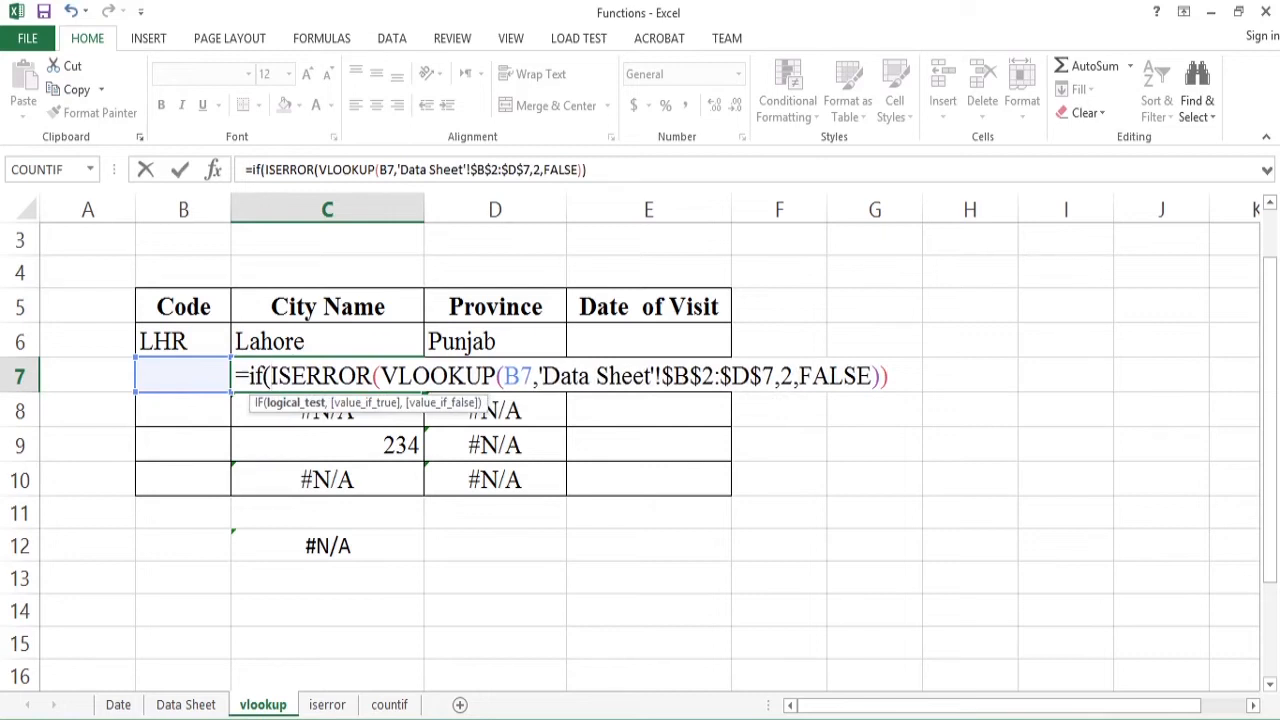
key(End)
text(,)
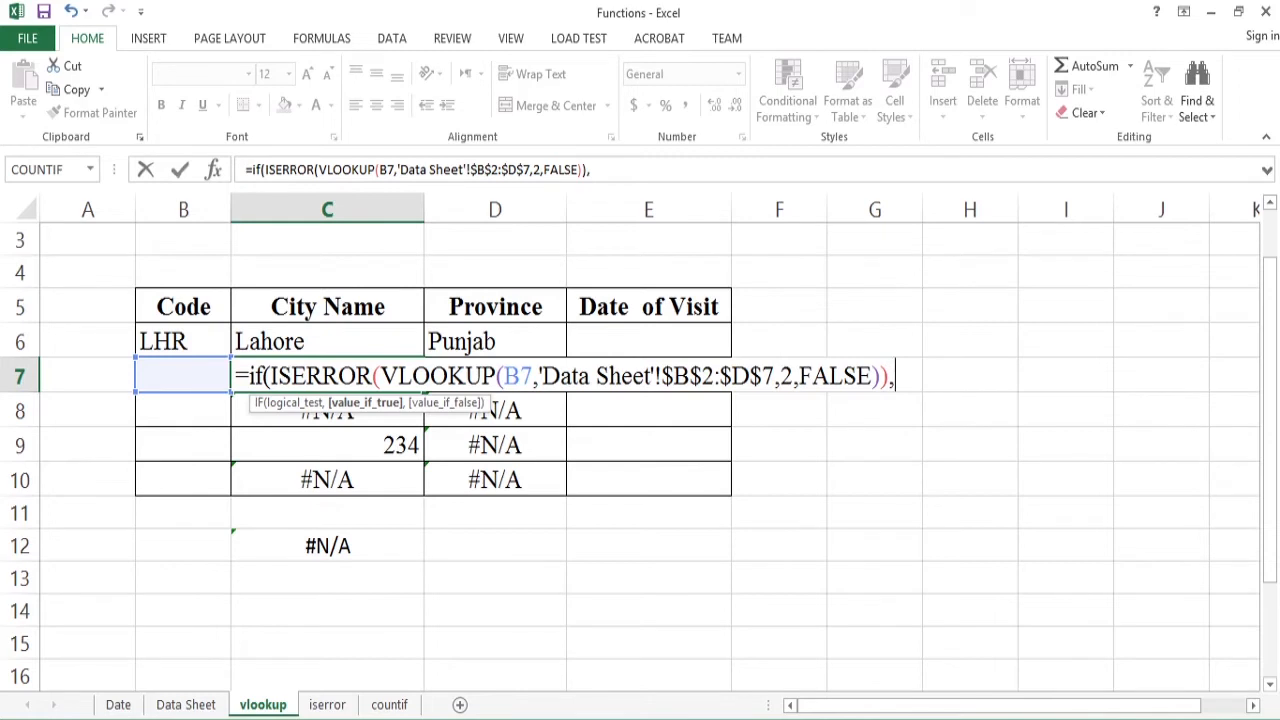
text("")
text(,)
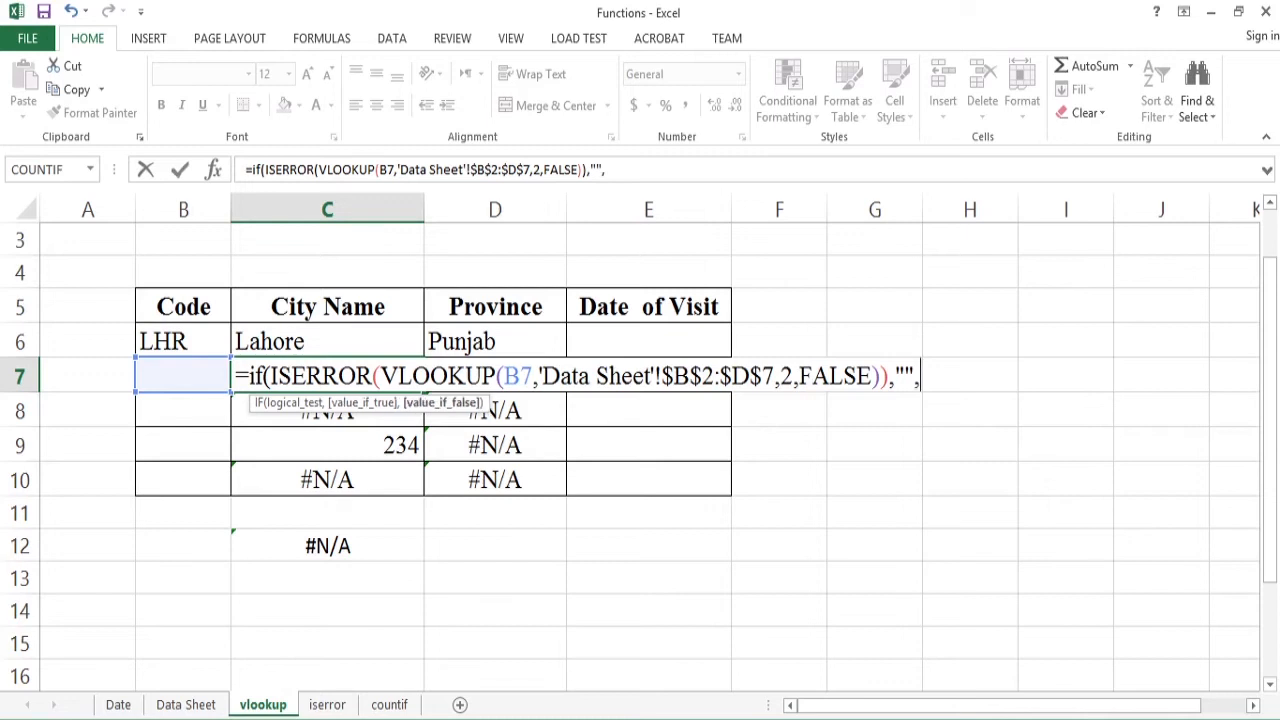
- Complete the IF formula in C7 with a copy of its VLOOKUP(B7,'Data Sheet'!$B$2:$D$7,2,FALSE) as the value if false
drag(880, 376, 380, 376)
key(ctrl+c)
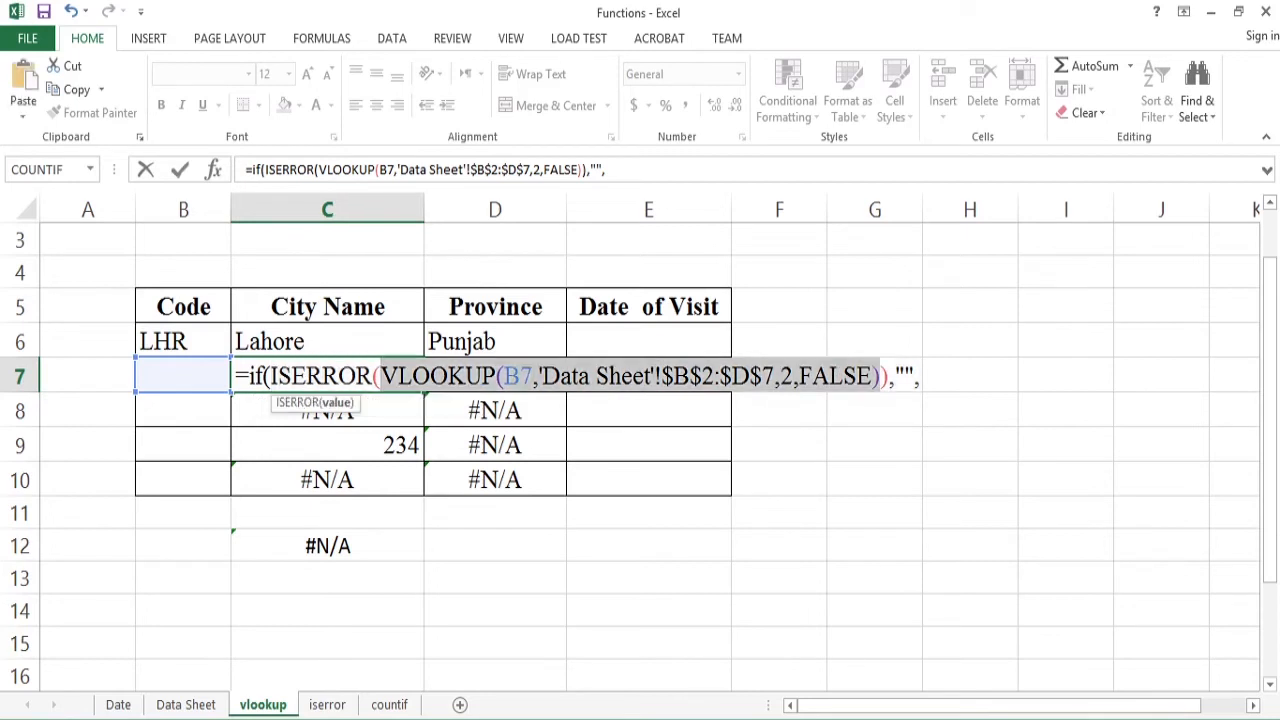
click(914, 376)
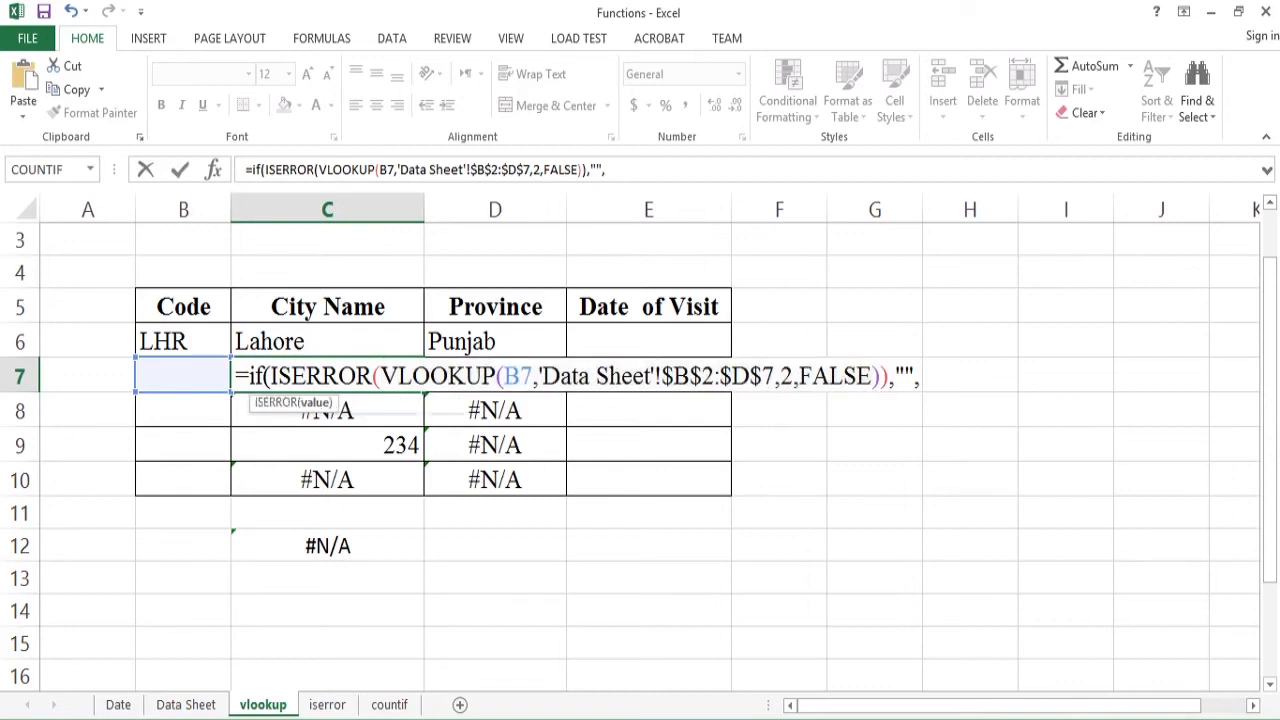
key(Right)
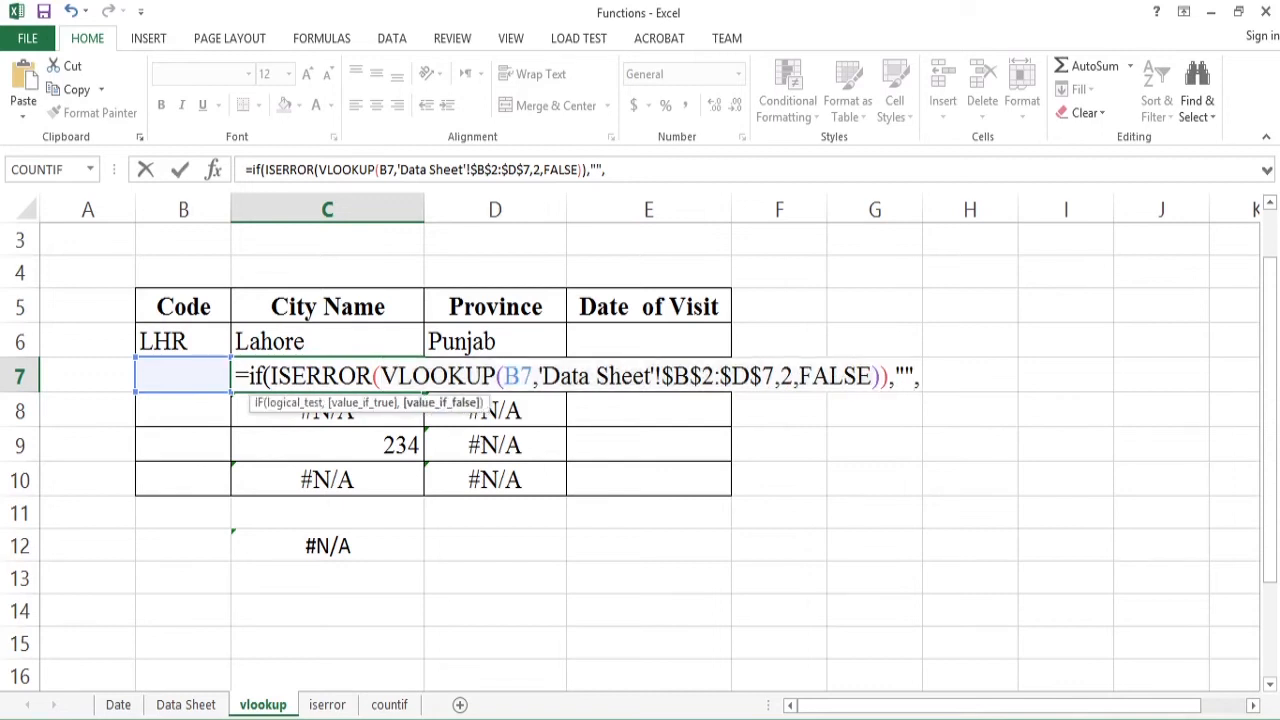
key(ctrl+v)
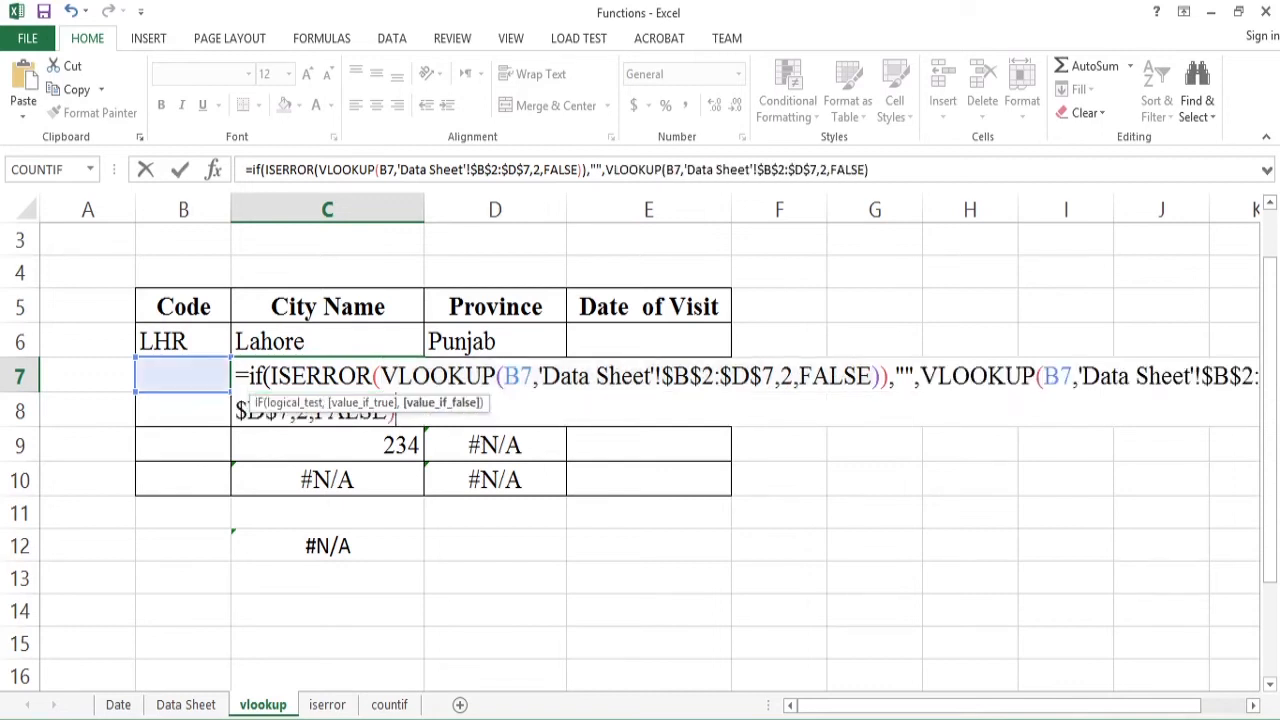
text())
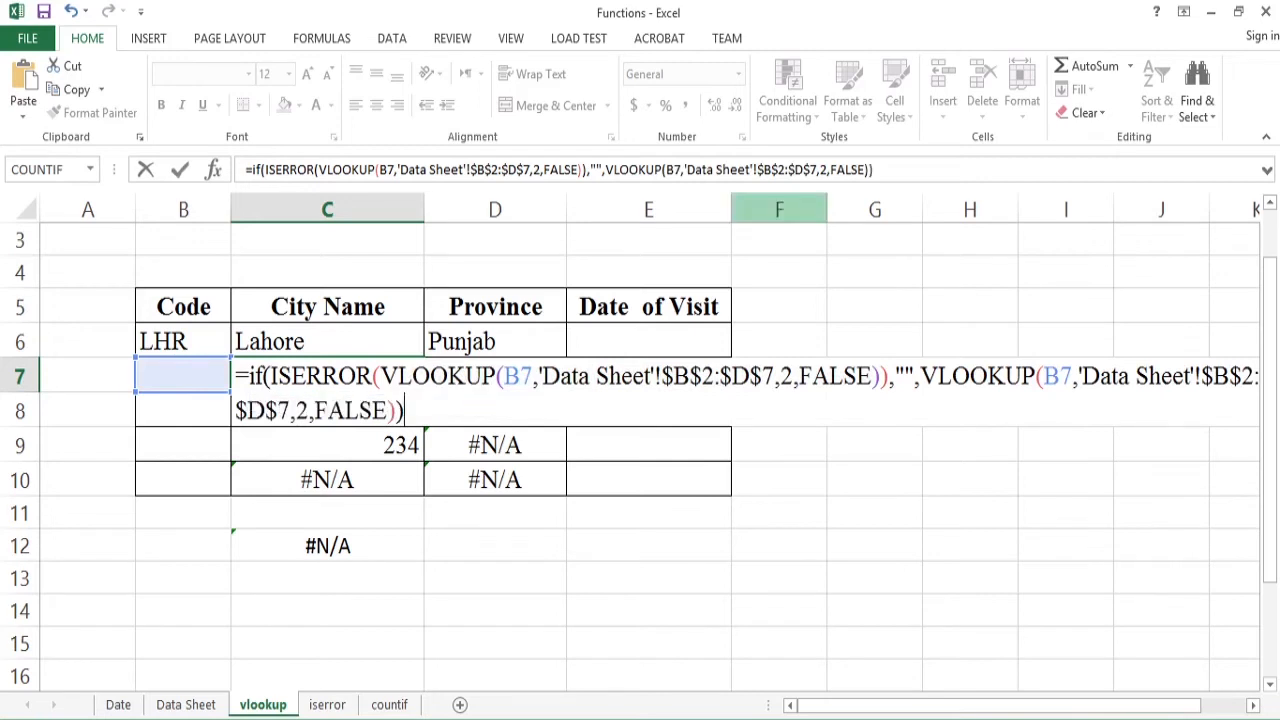
key(Return)
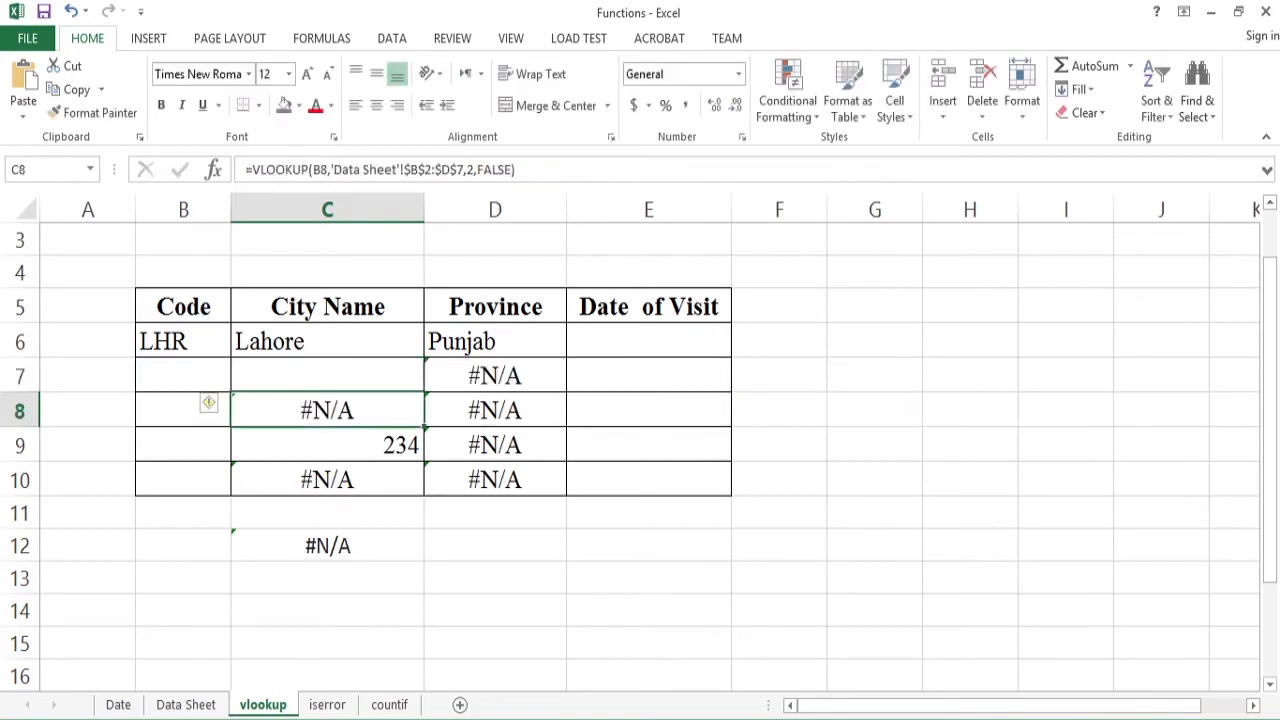
- Copy the C7 formula to all City Name cells C6:C10 and check the pasted formulas
click(327, 376)
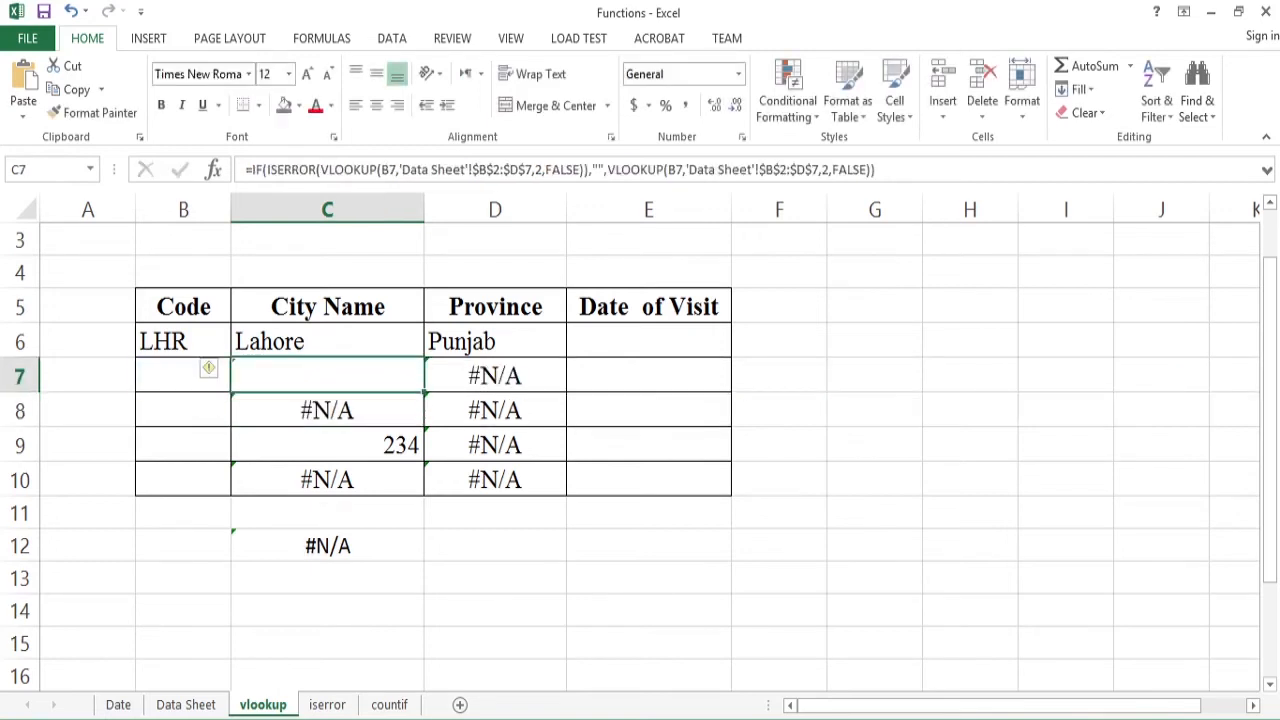
key(ctrl+c)
drag(327, 341, 327, 480)
key(ctrl+v)
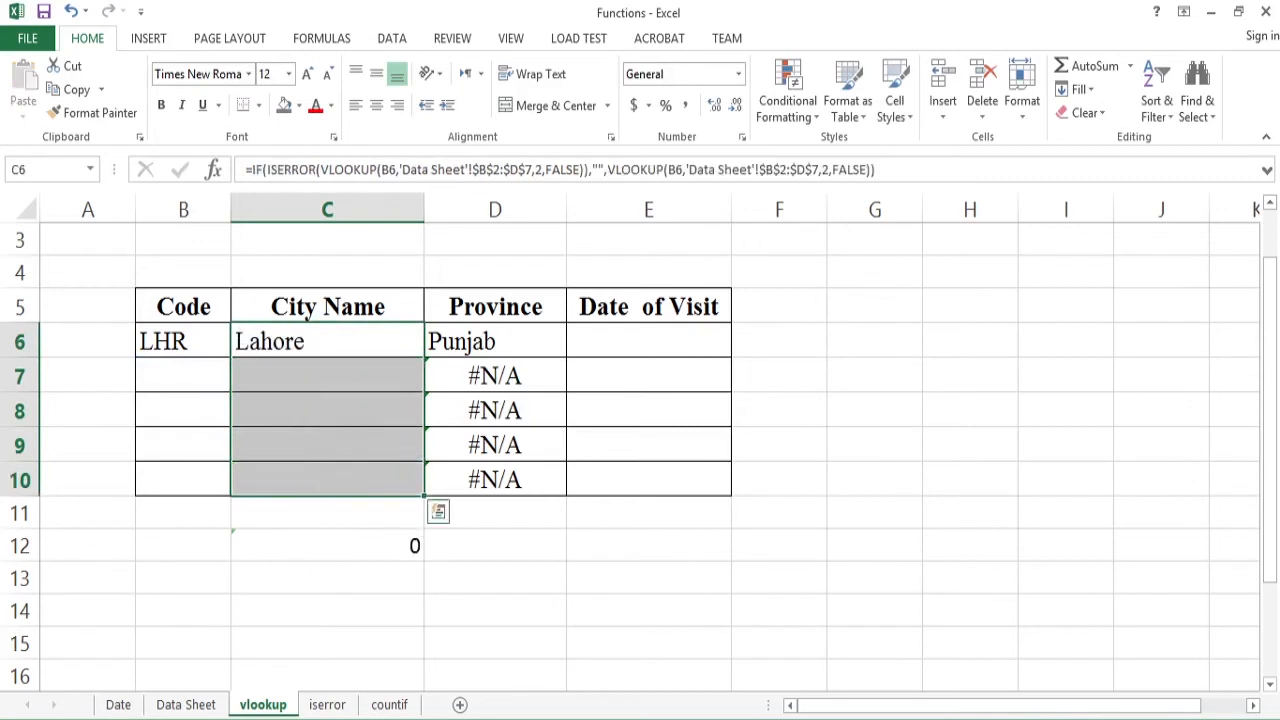
click(327, 376)
click(183, 376)
click(327, 376)
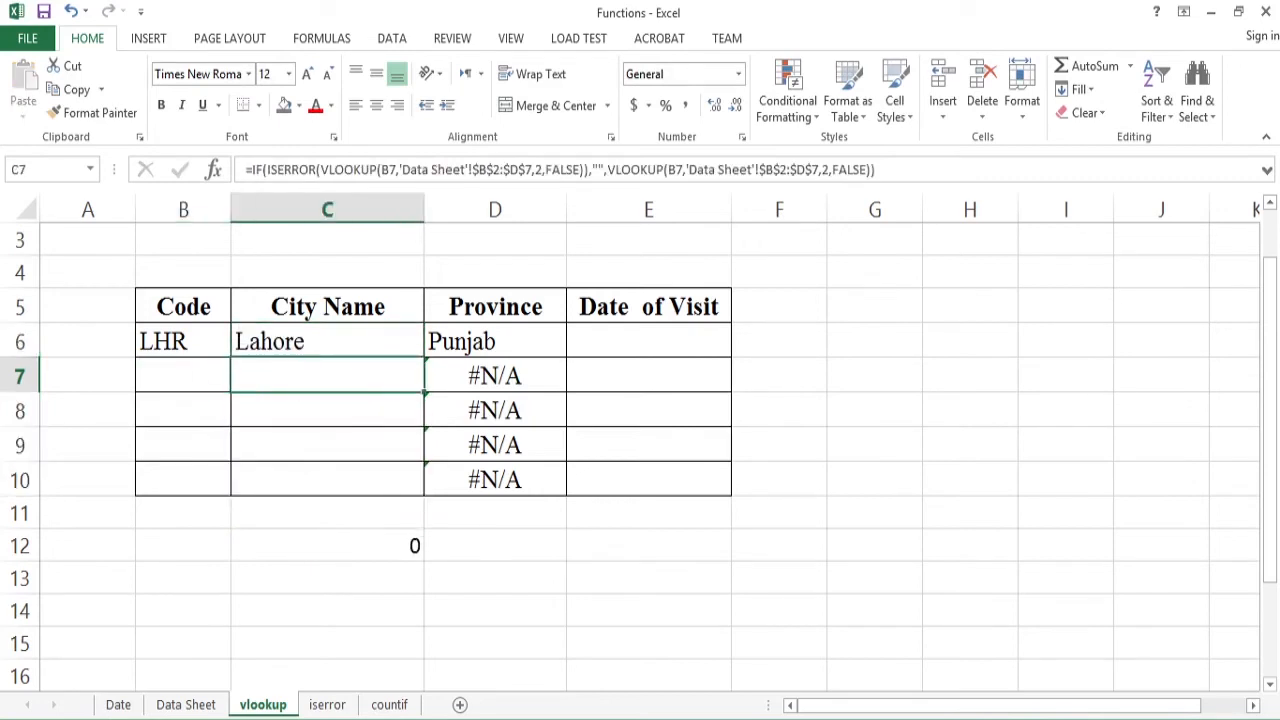
click(327, 341)
- Wrap the Province VLOOKUP formula in D6 in an ISERROR test inside an IF function
click(495, 341)
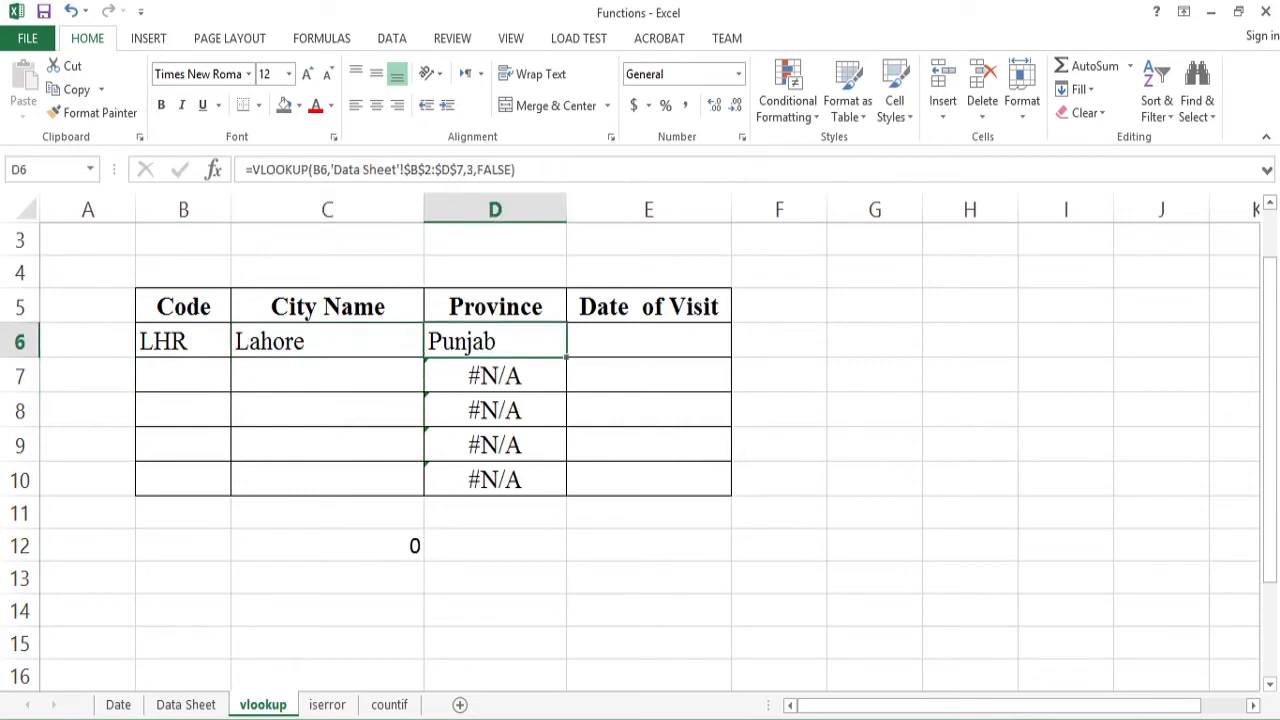
key(F2)
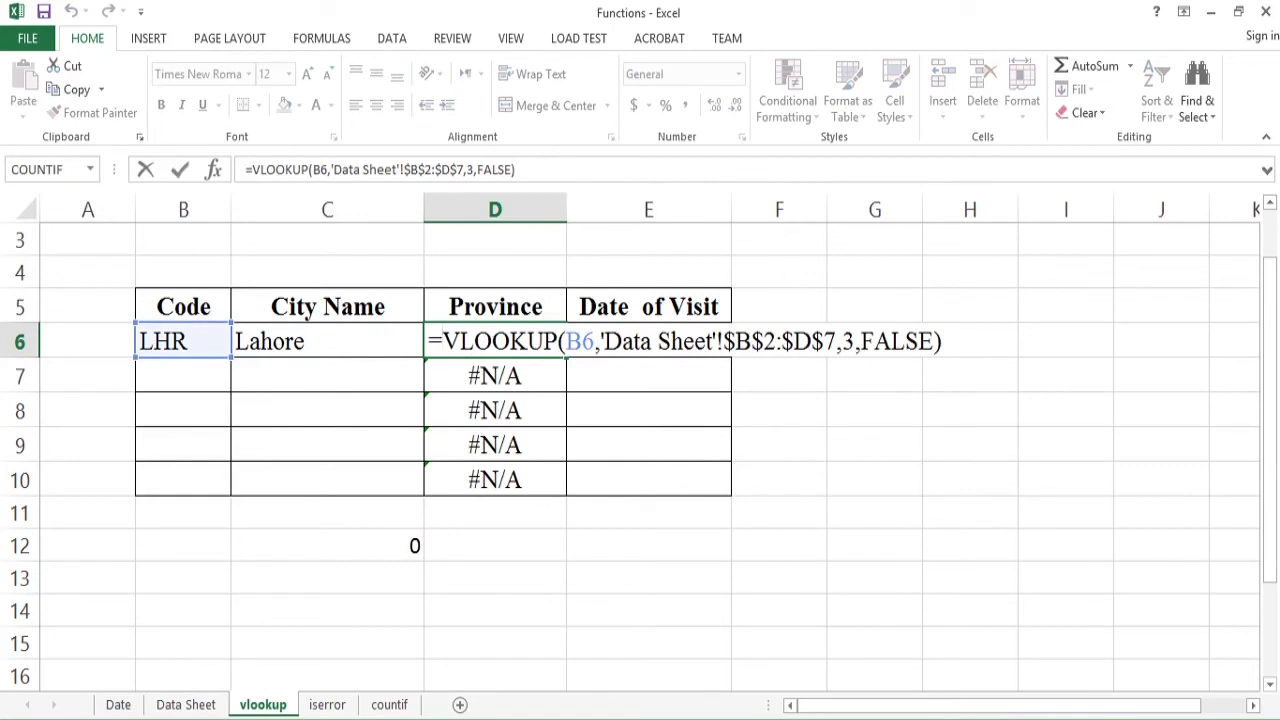
text(if)
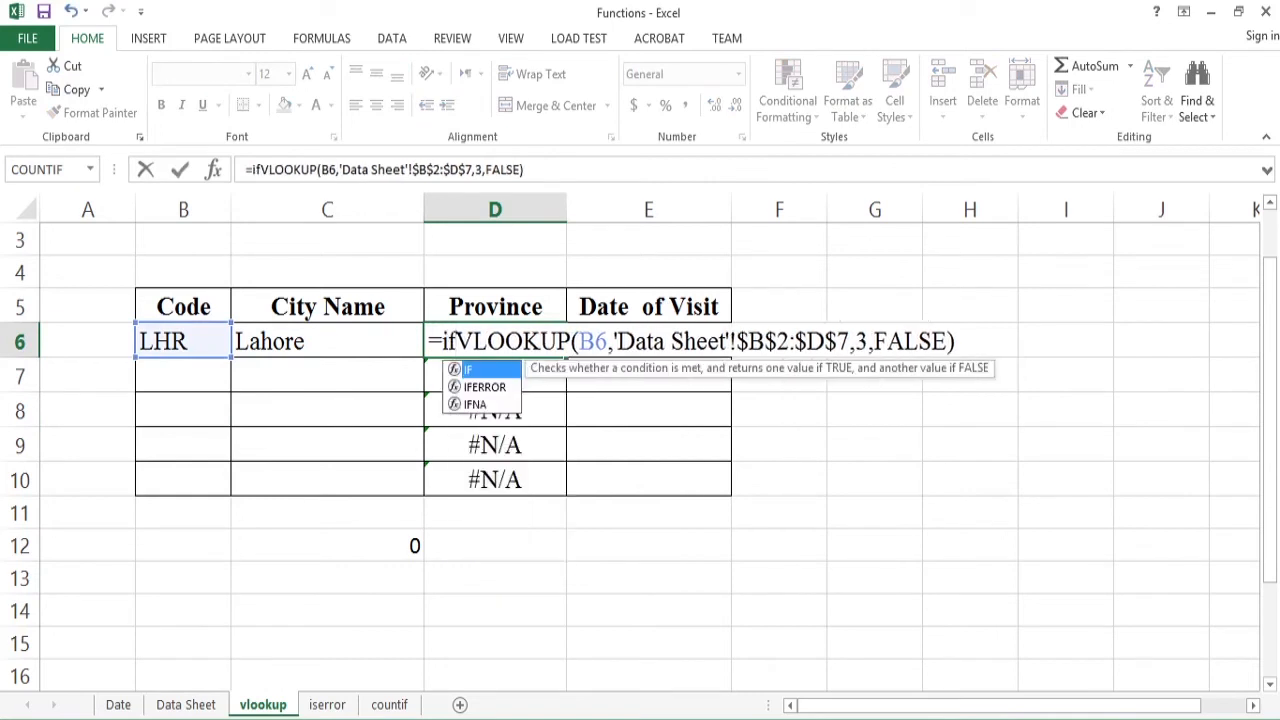
text(()
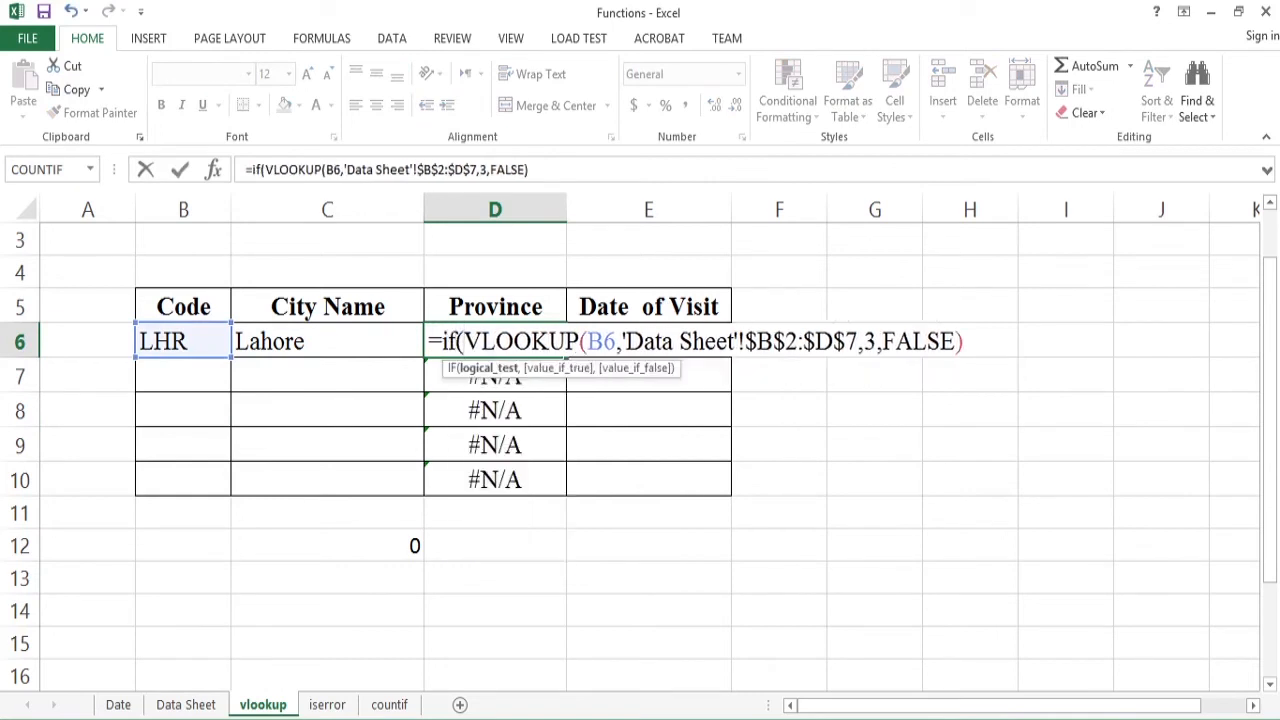
text(ise)
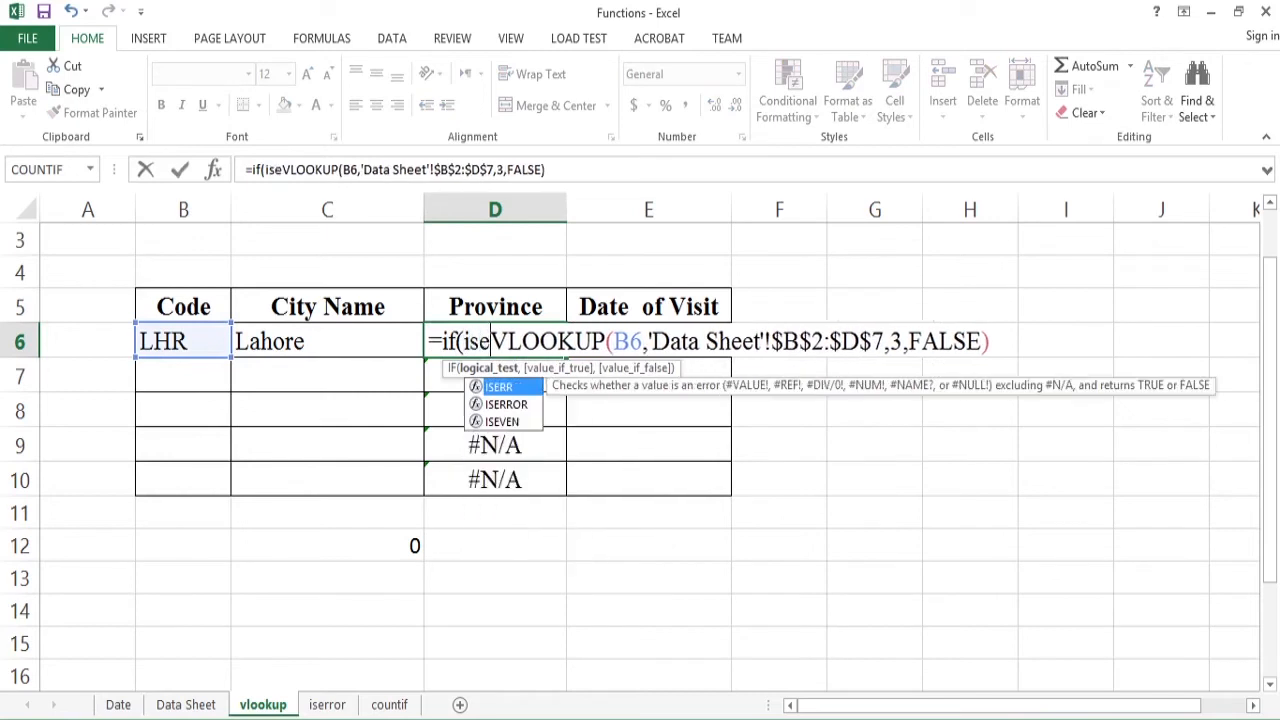
text(rror()
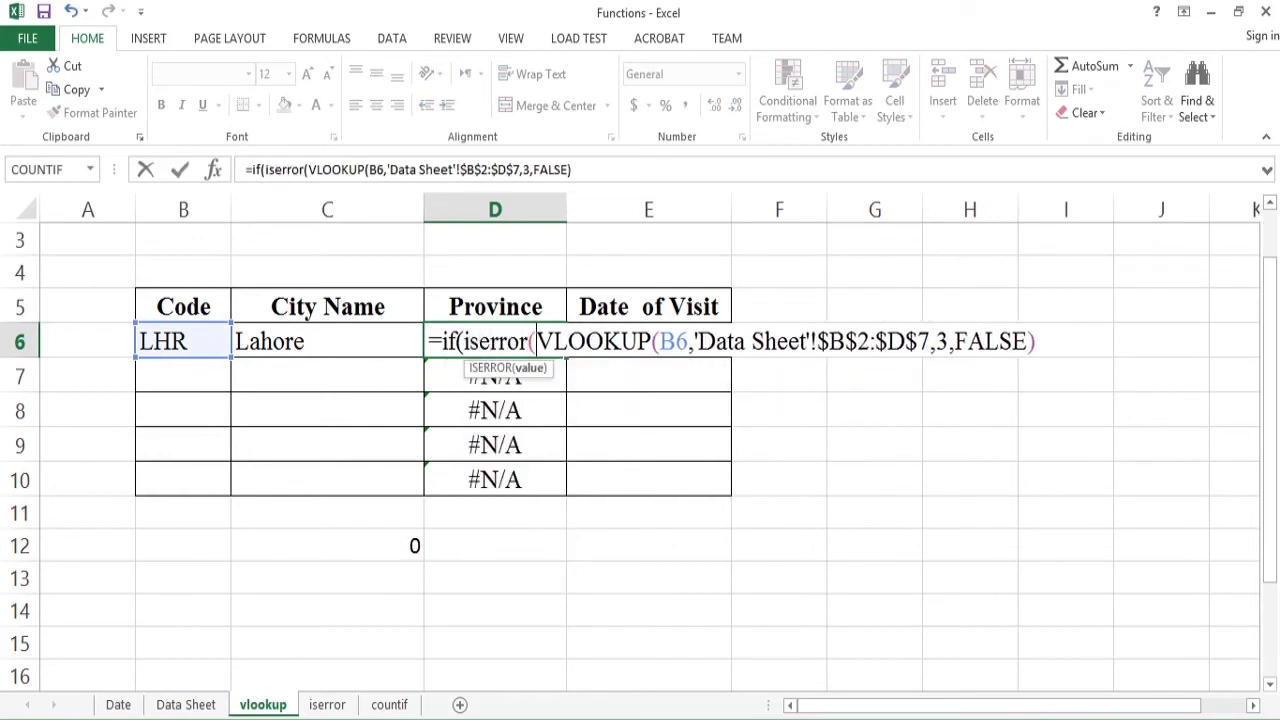
key(End)
text())
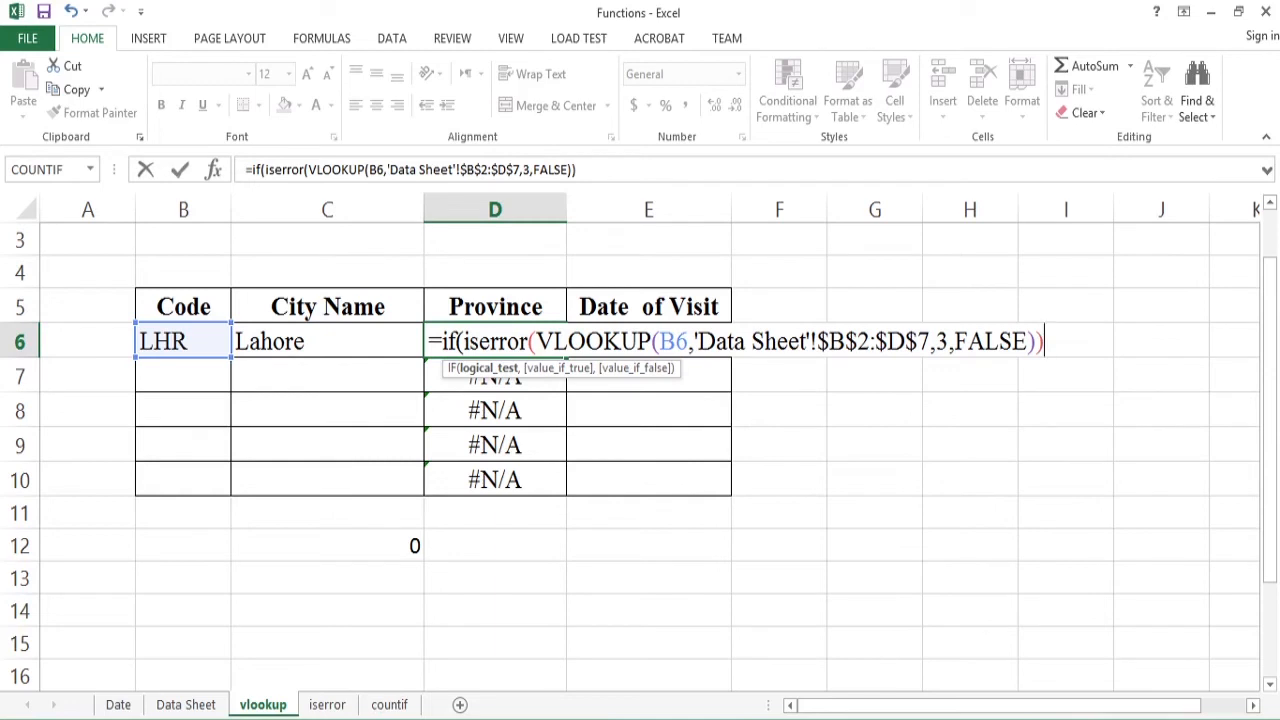
- Complete the IF formula in D6 with "" if true and a copy of its column-3 VLOOKUP if false
text(,)
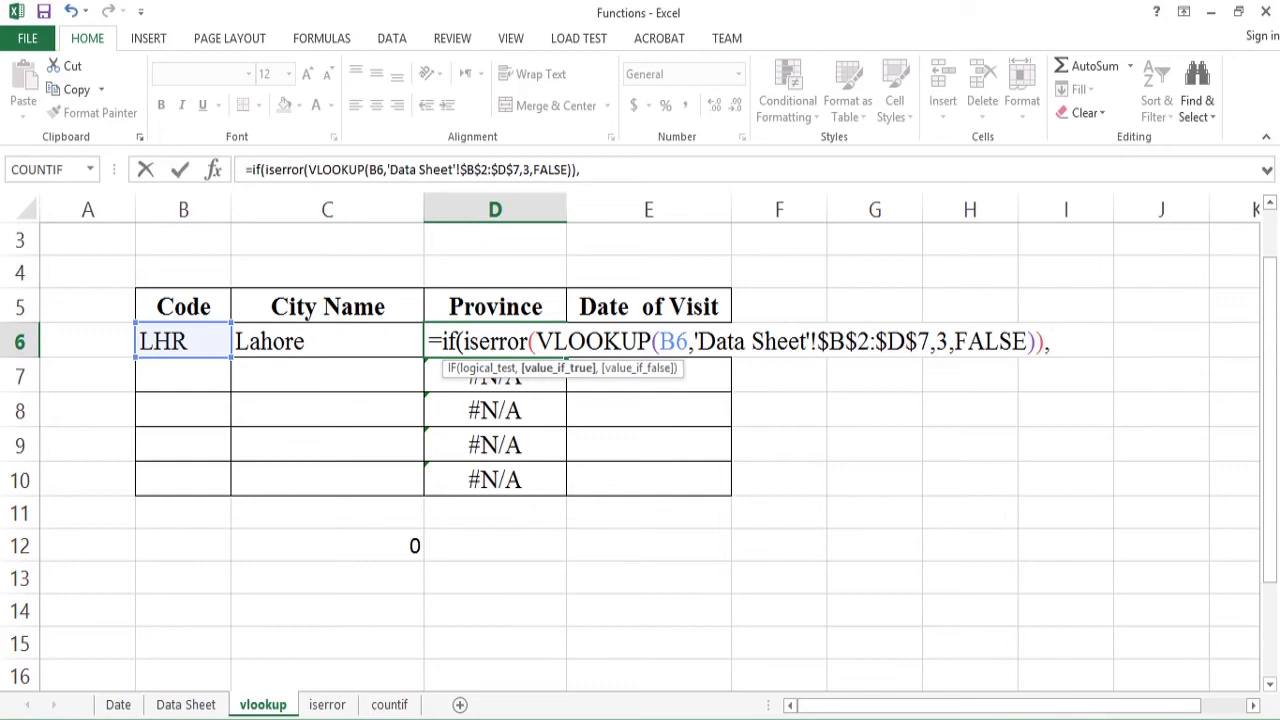
text("")
text(,)
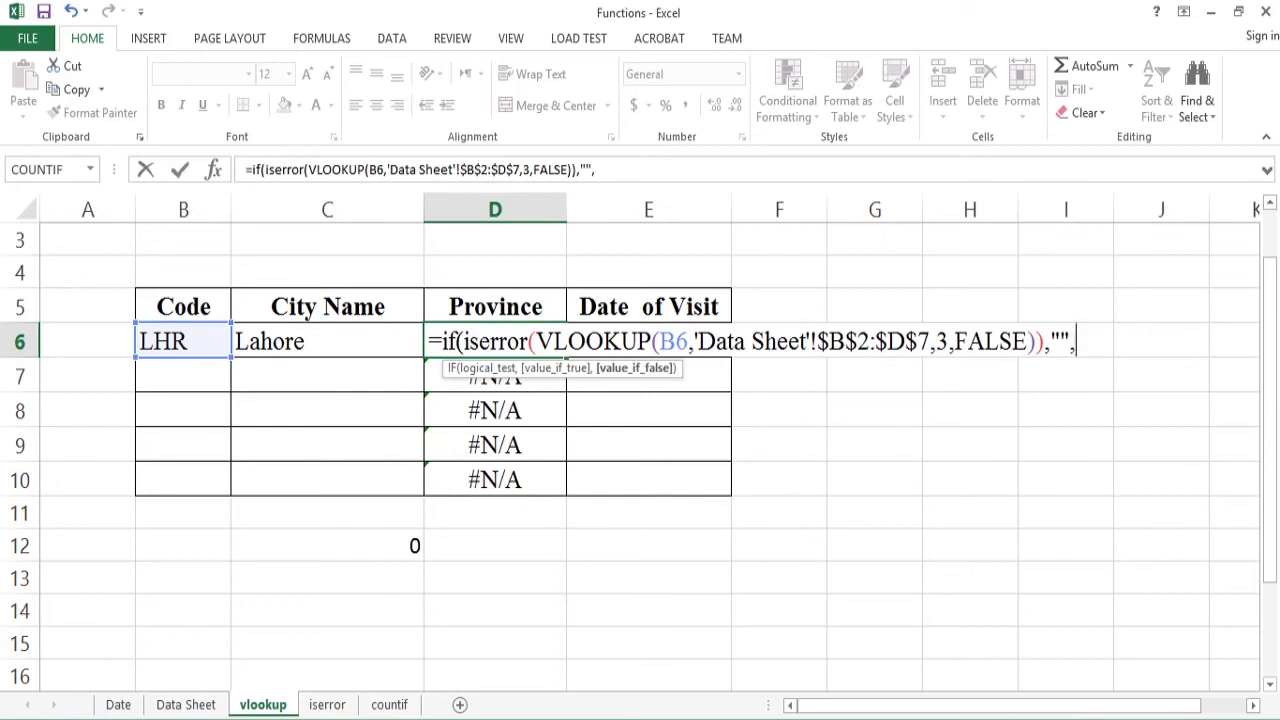
drag(1036, 341, 536, 341)
key(ctrl+c)
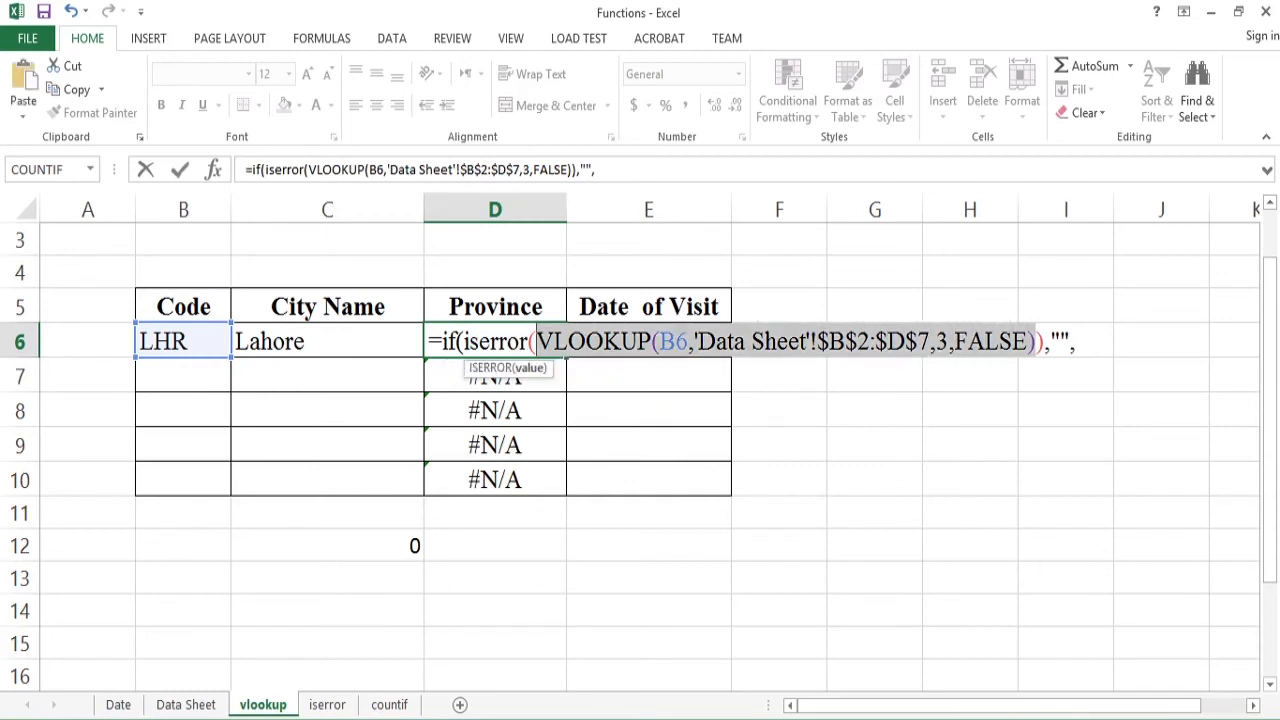
click(1076, 341)
key(ctrl+v)
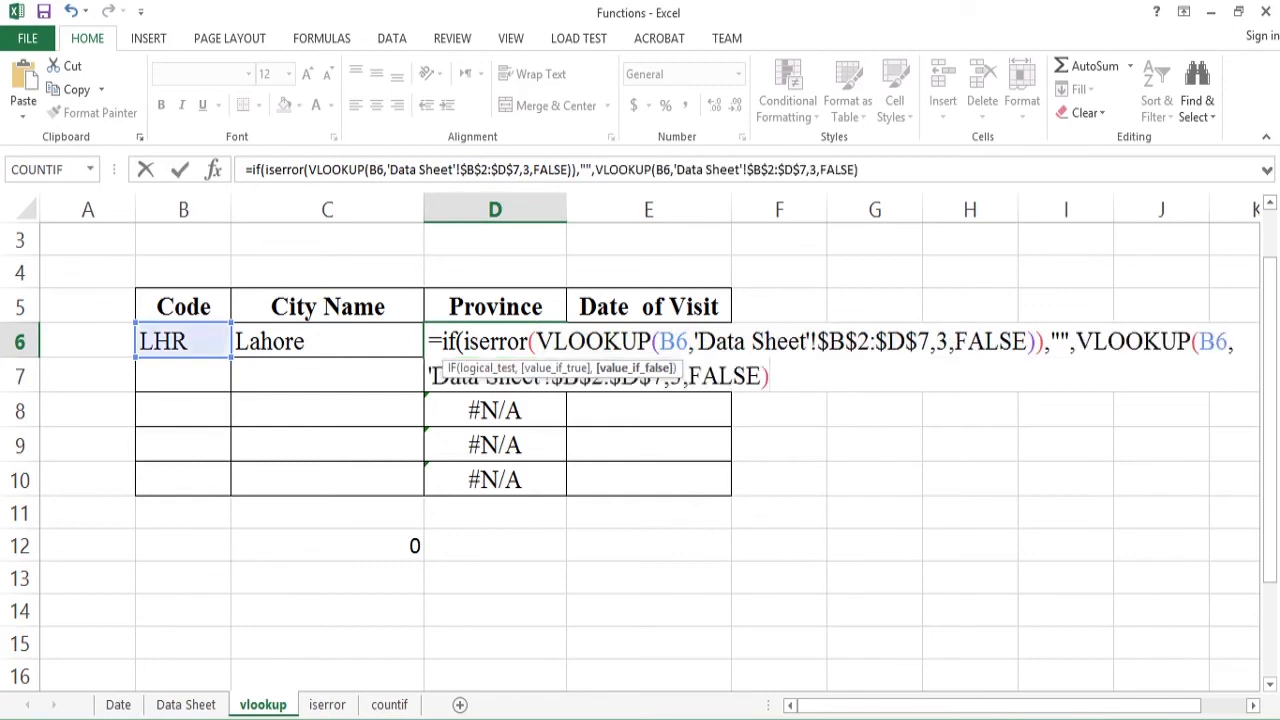
text())
key(Return)
- Confirm the IF(ISERROR) formula in D6 and copy it to the Province cells D7:D10
key(Up)
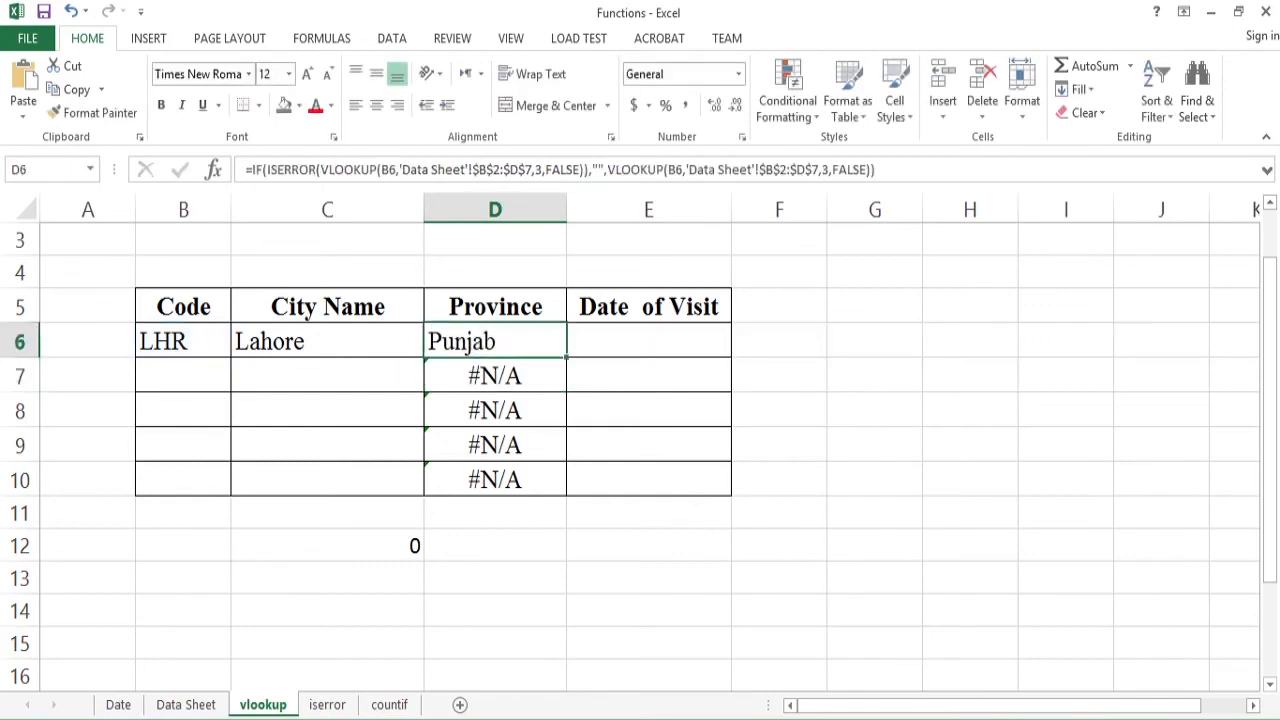
key(ctrl+c)
key(Down)
key(shift+Down)
key(shift+Down)
key(shift+Down)
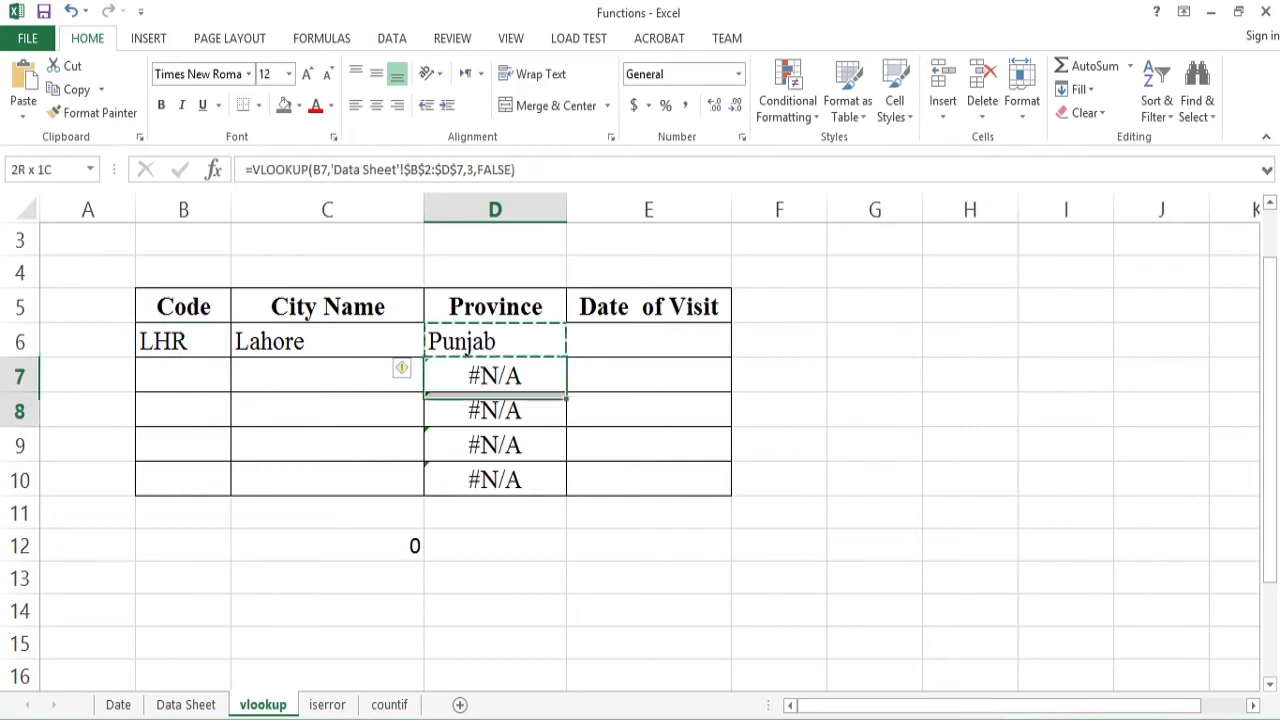
key(ctrl+v)
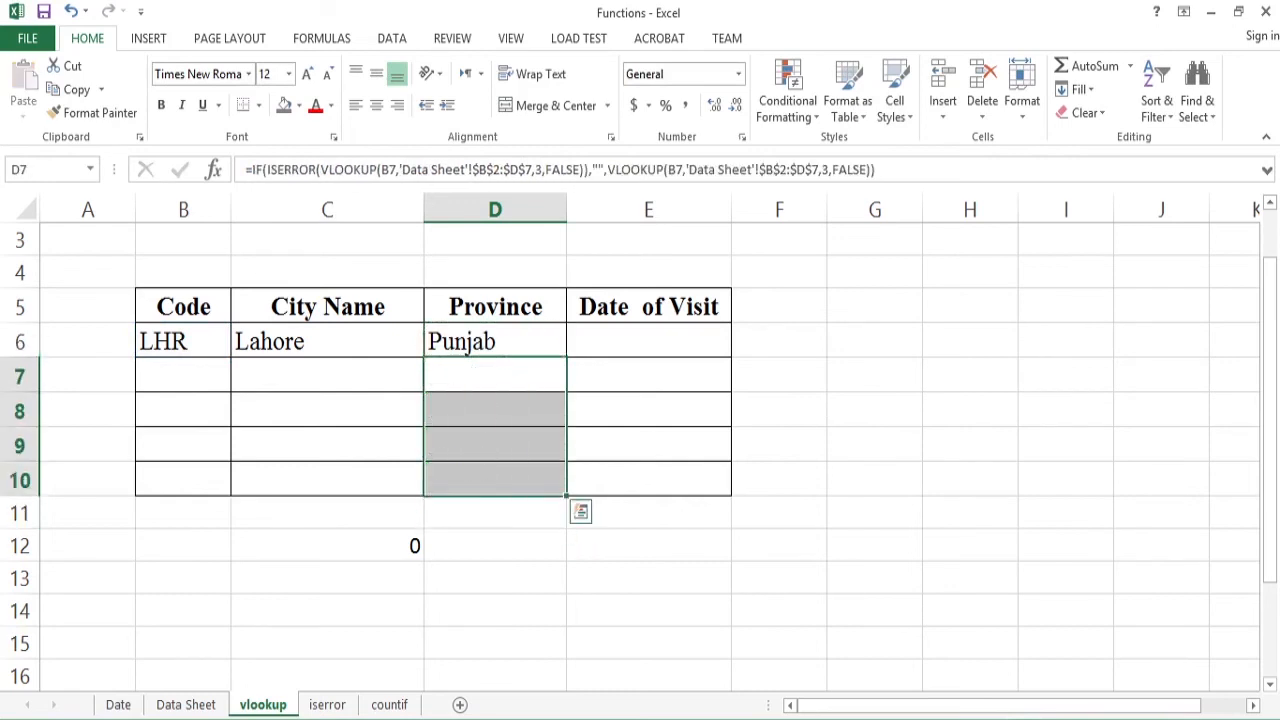
- Examine the SUM formula in C12 that totals the City Name cells C6:C10
key(Down)
key(Down)
key(Down)
key(Down)
key(Down)
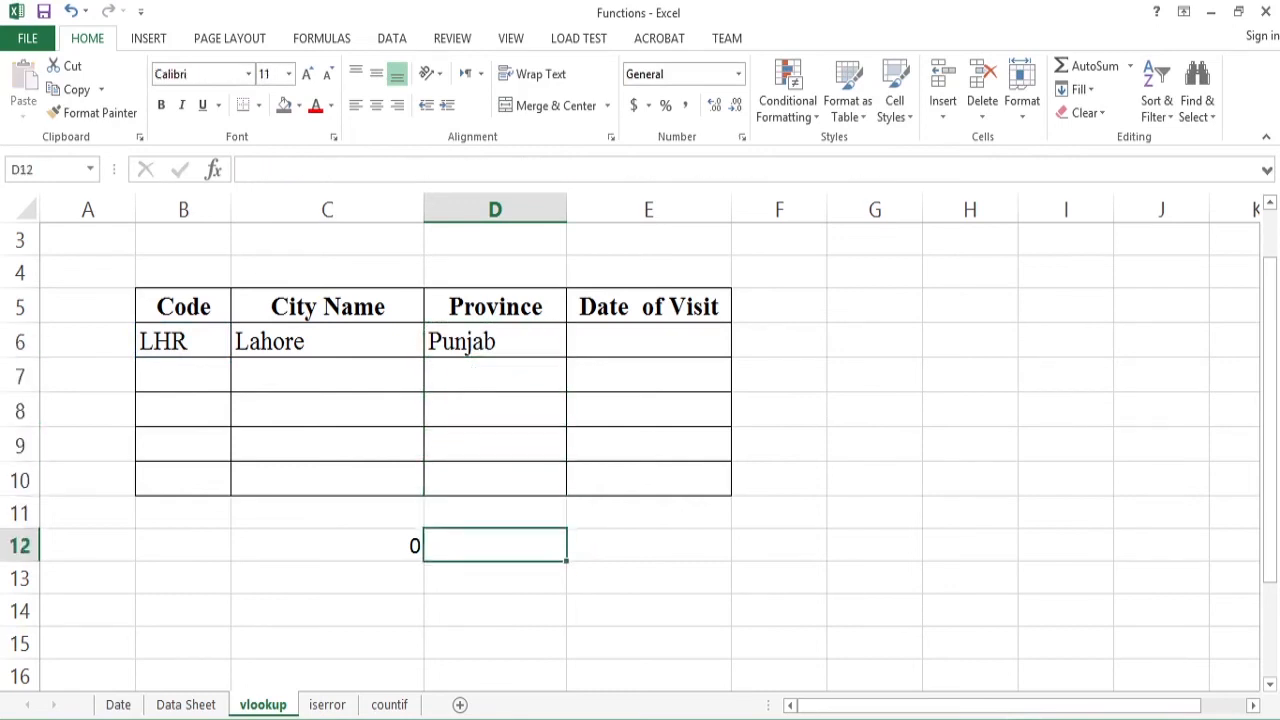
key(Left)
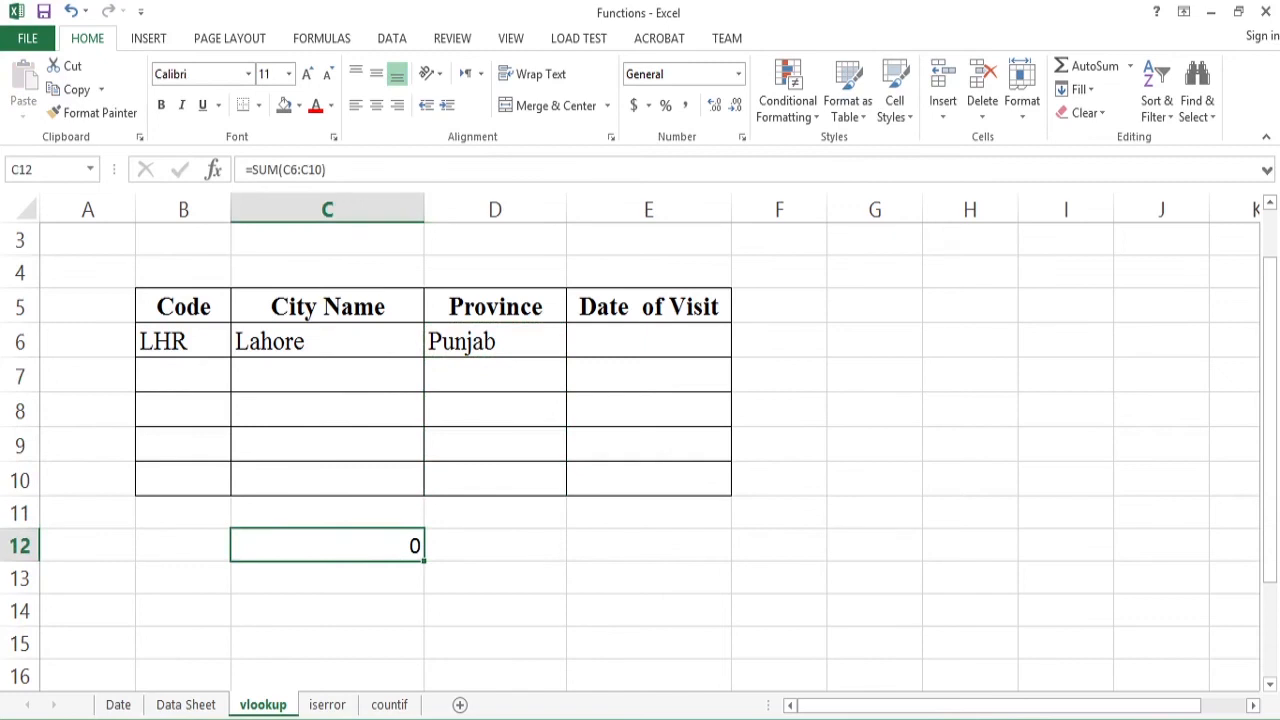
key(Up)
key(Up)
key(Down)
key(Down)
- Enter 2345 in City Name cell C9 as a test value and check the sum in C12
key(Up)
key(Up)
key(Up)
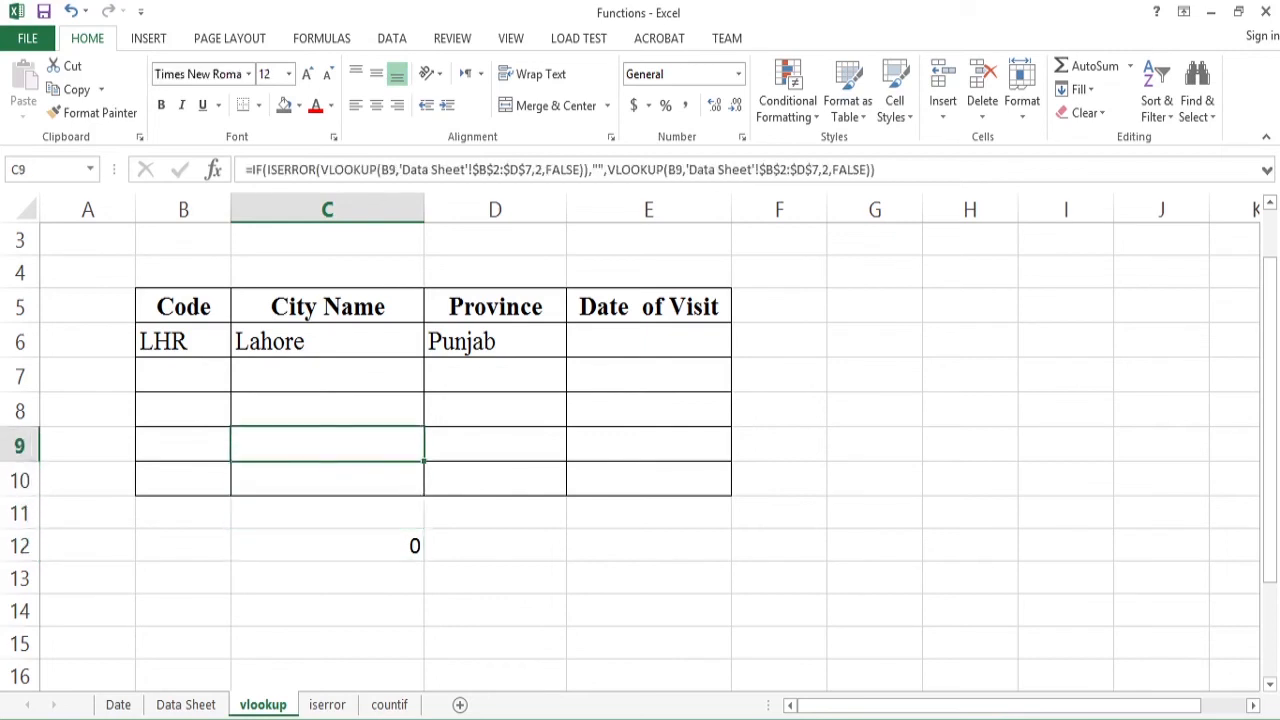
text(2345)
key(Return)
key(Down)
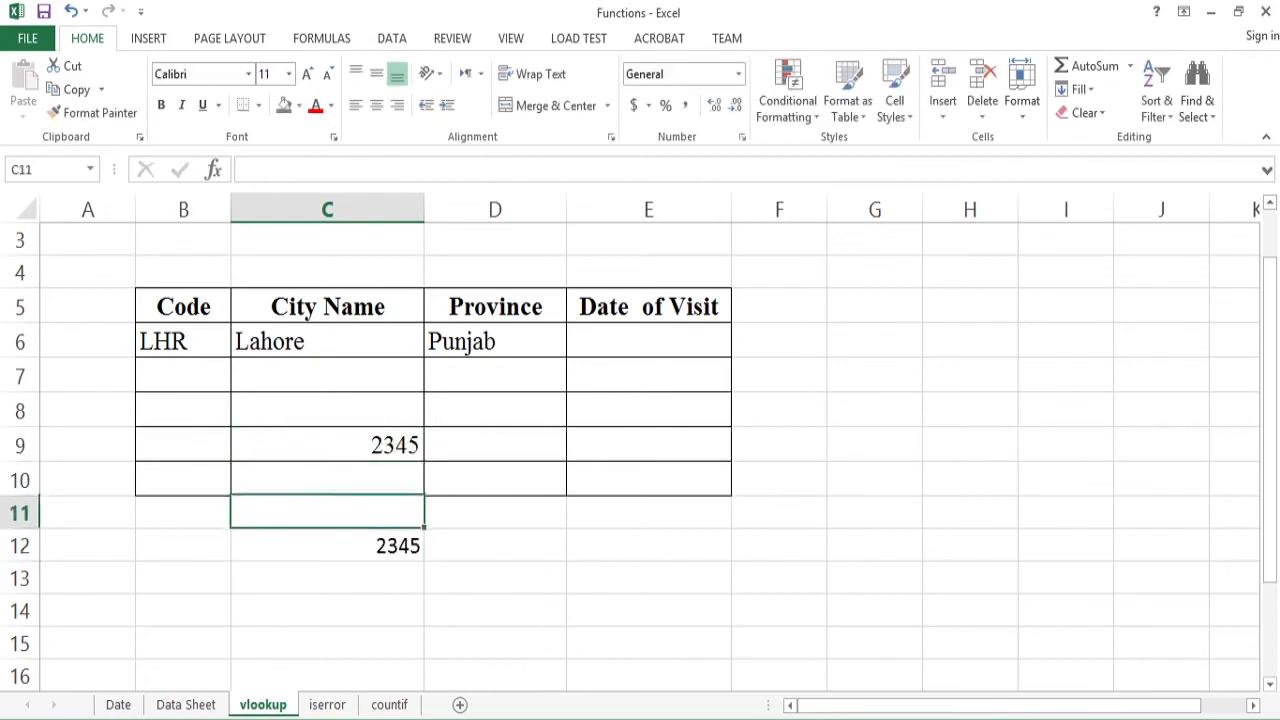
key(Down)
- Strip the IF and ISERROR wrapper from C8, leaving only =VLOOKUP(B8,'Data Sheet'!$B$2:$D$7,2,FALSE), and check the effect on the column sum
key(Up)
key(Up)
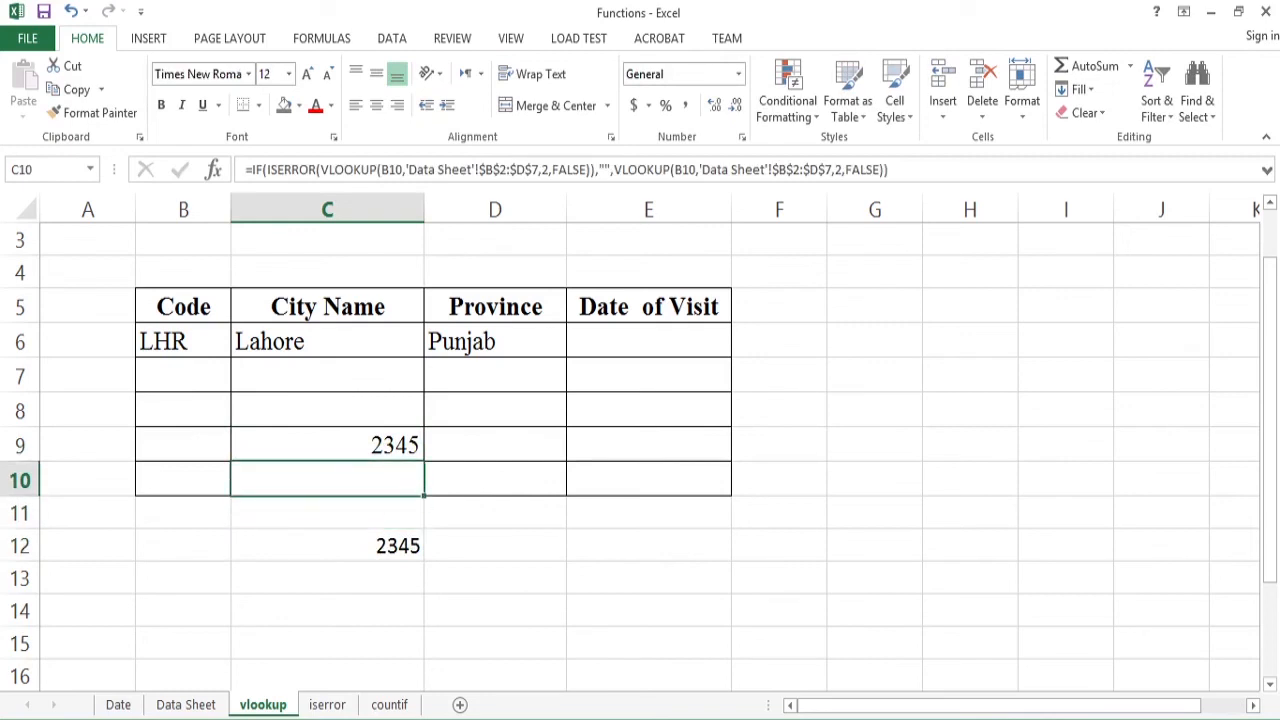
key(Up)
key(Up)
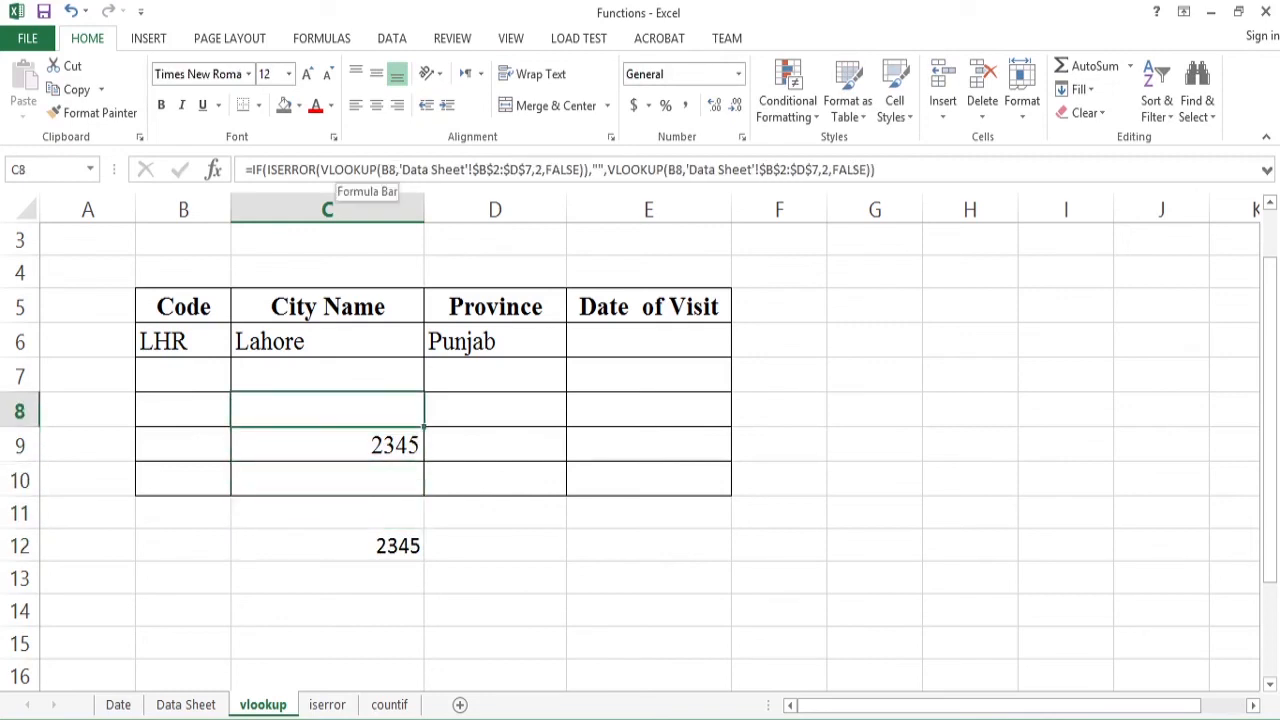
drag(320, 170, 246, 170)
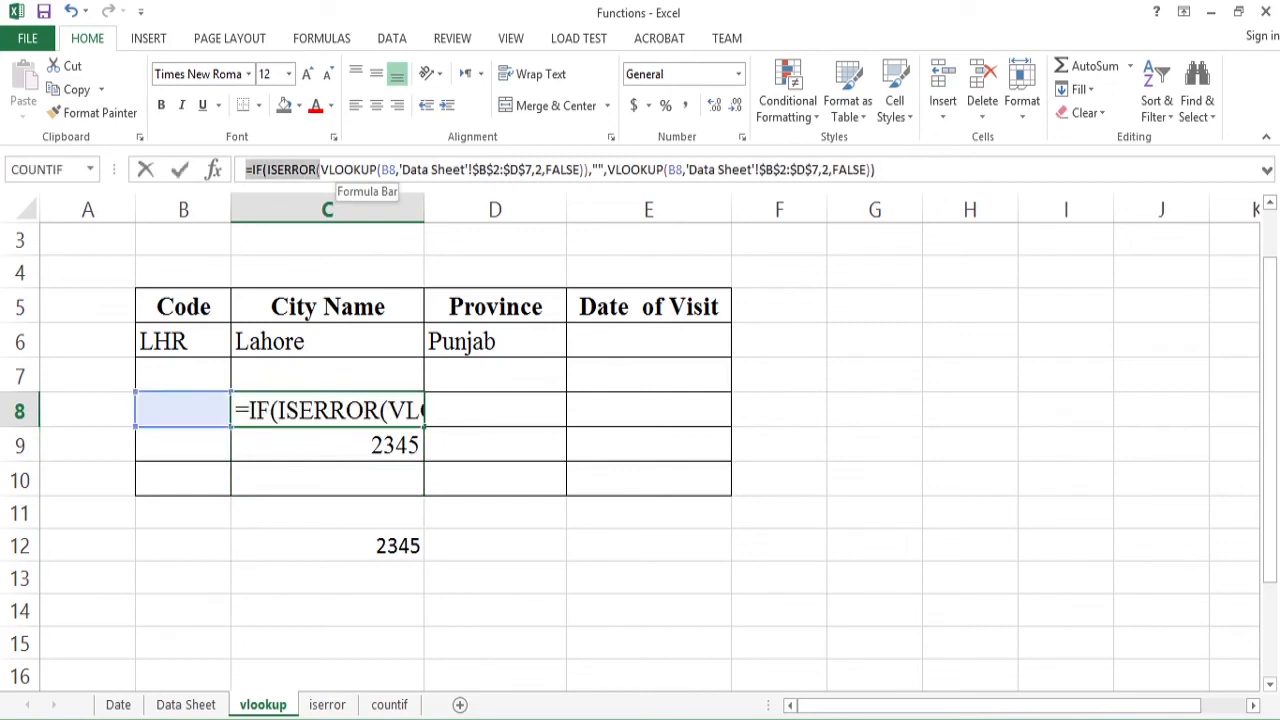
text(=)
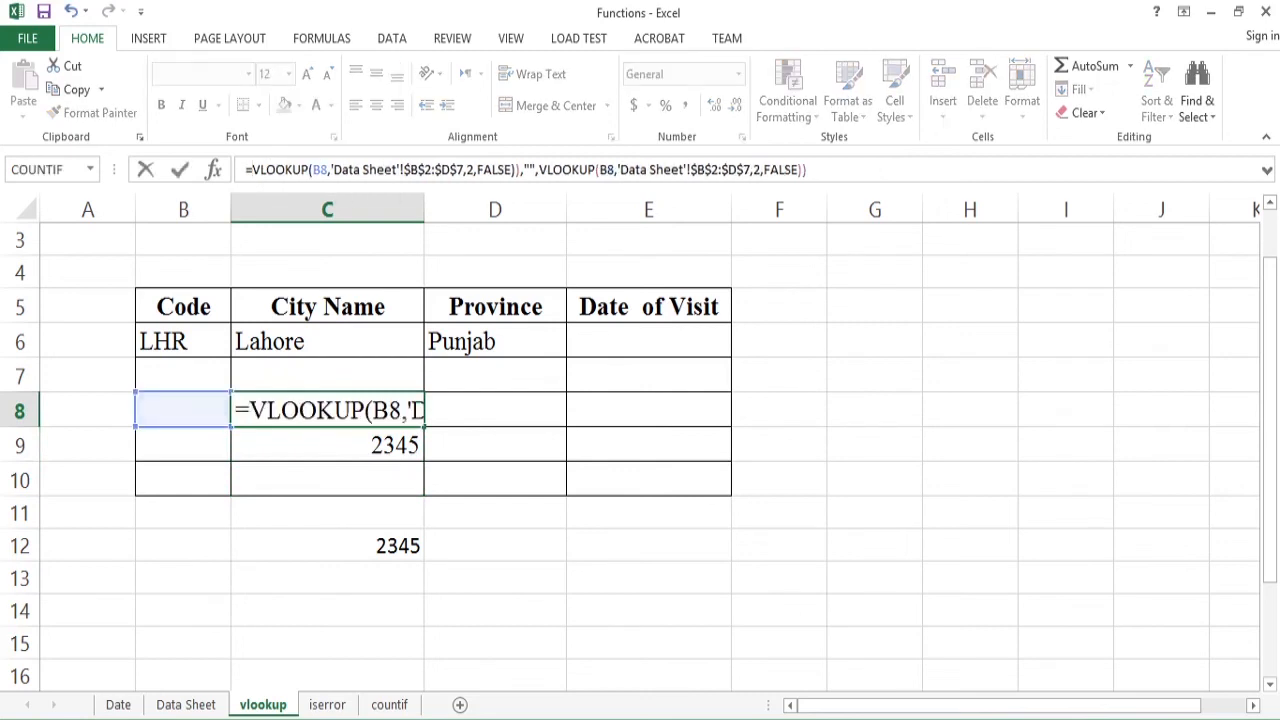
drag(515, 170, 808, 170)
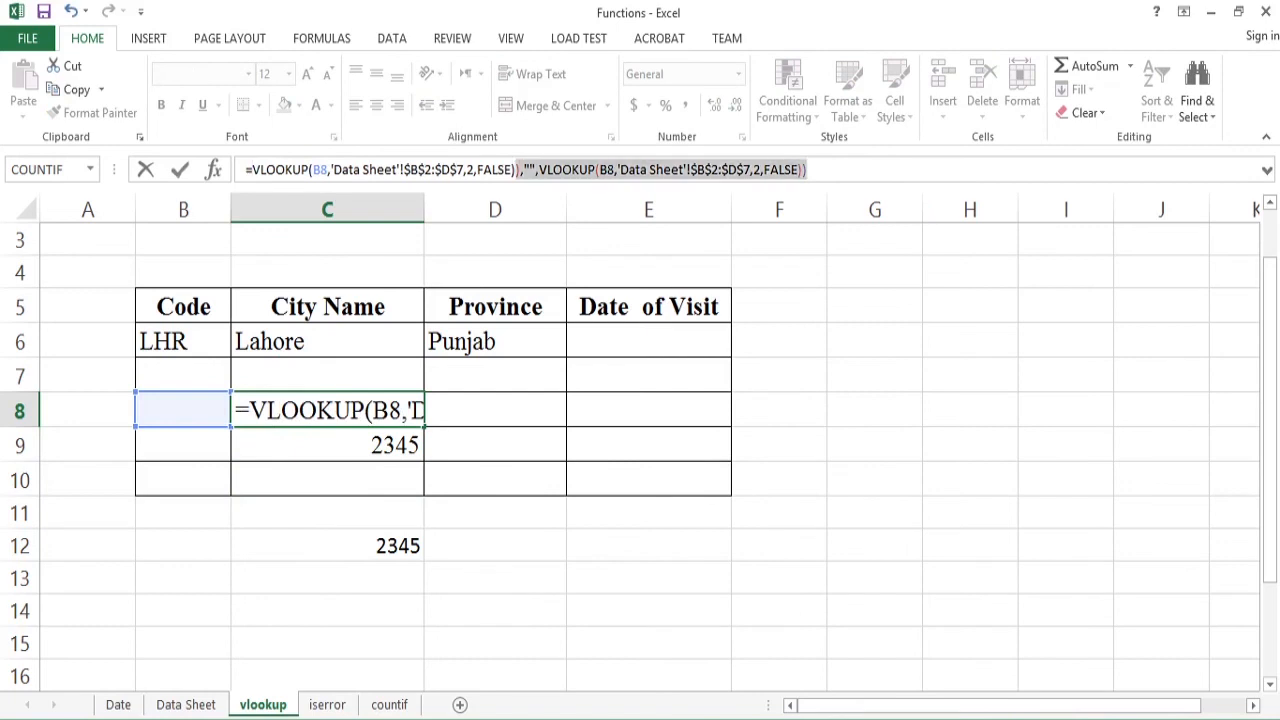
key(BackSpace)
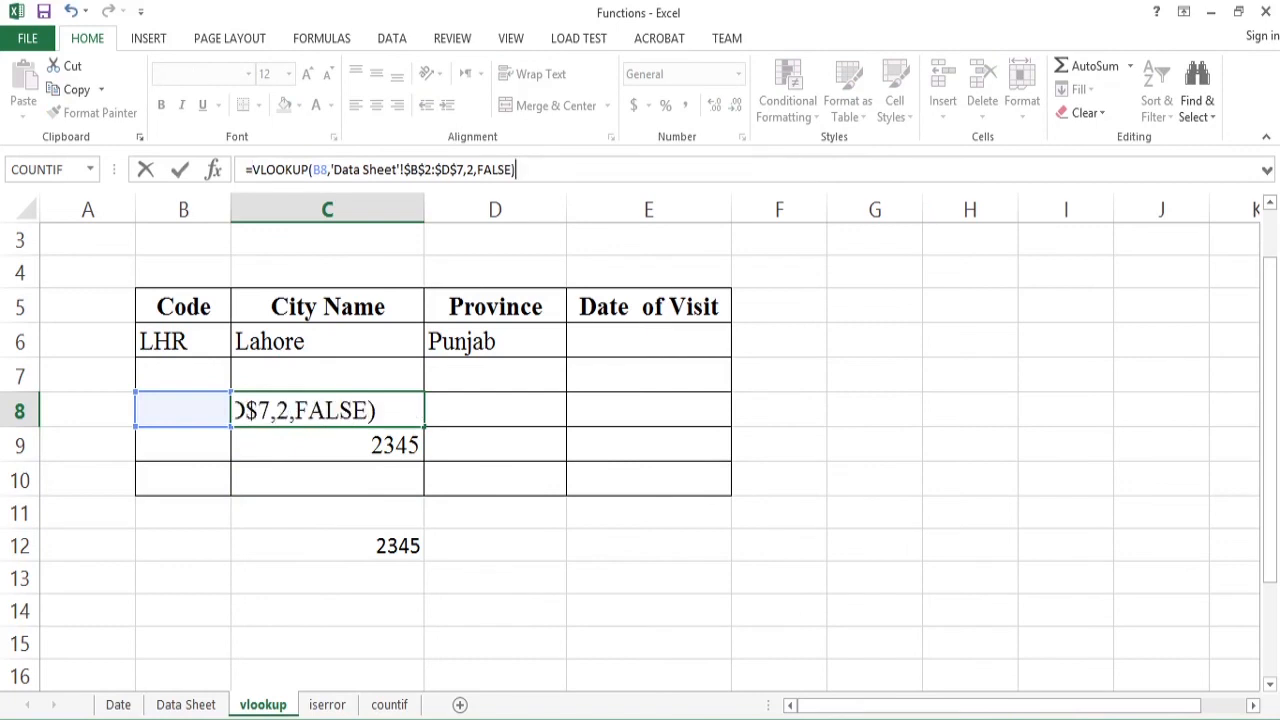
key(Return)
key(Up)
key(Down)
key(Down)
key(Down)
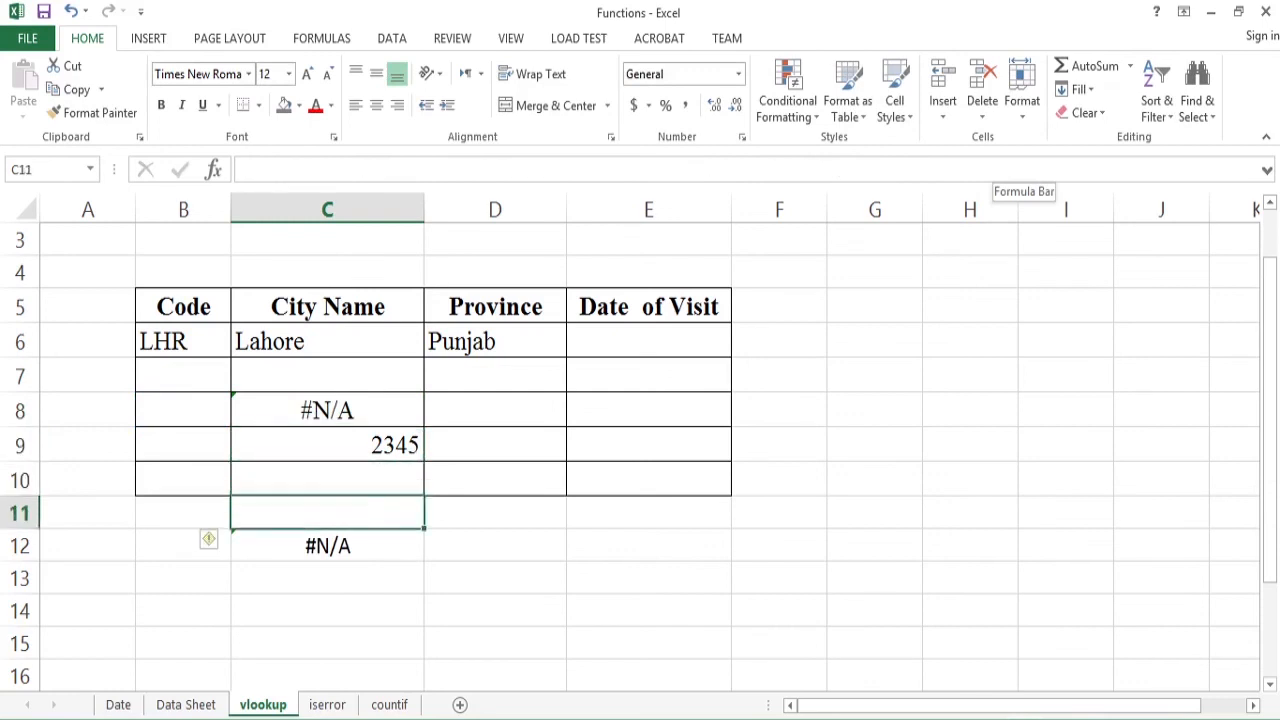